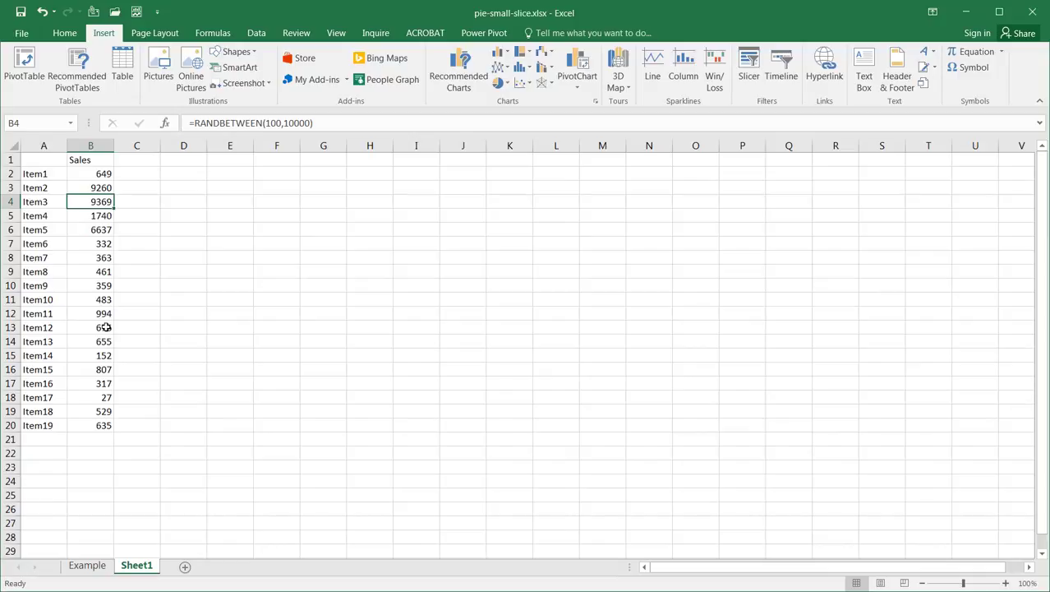
Insert a Bar of Pie chart of the Sales data, moved beside the table and enlarged.
left_click(64, 286)
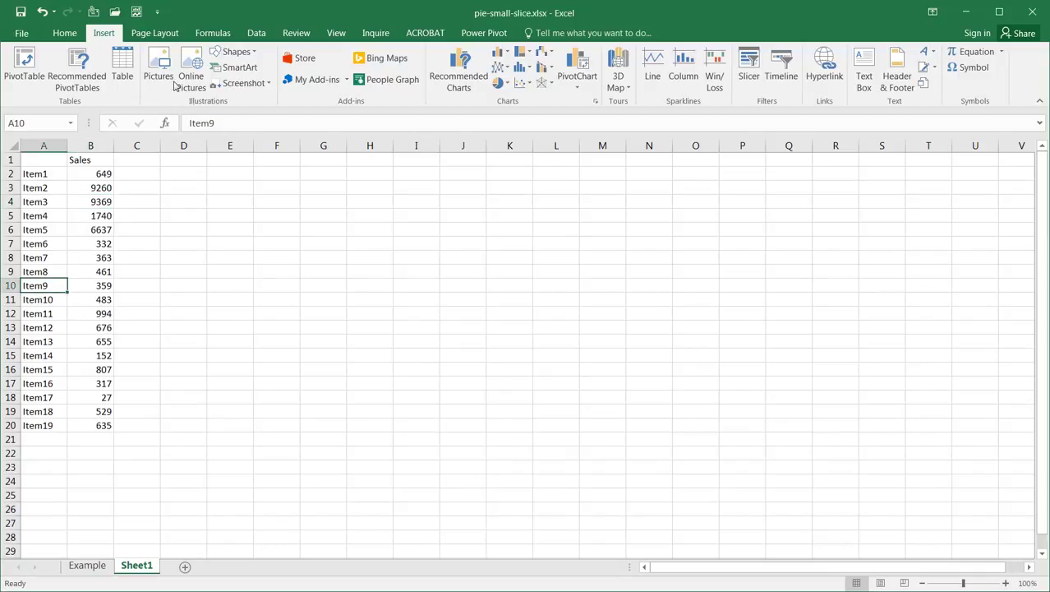
left_click(509, 85)
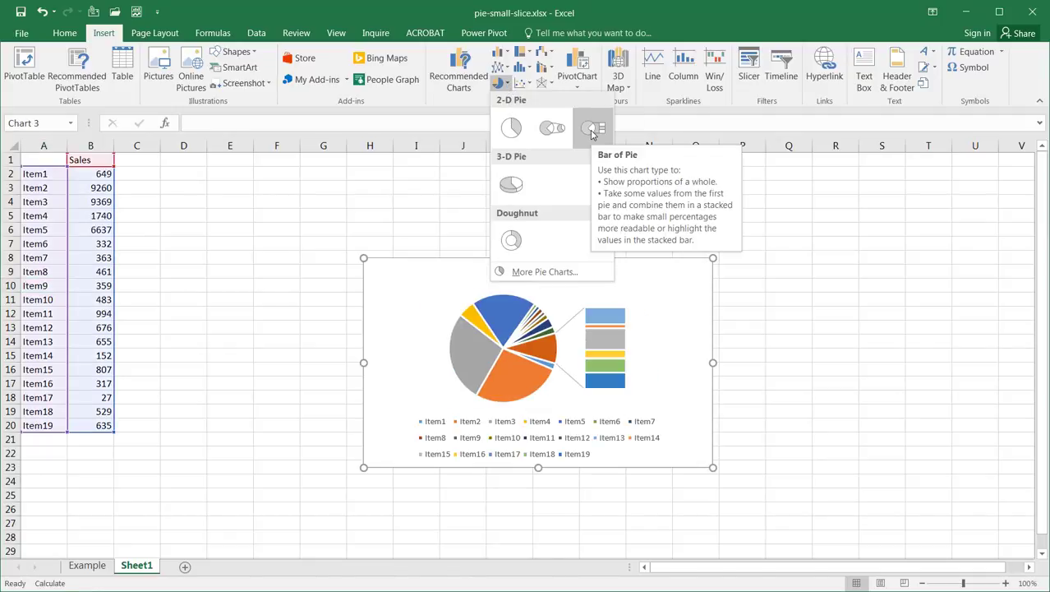
left_click(592, 130)
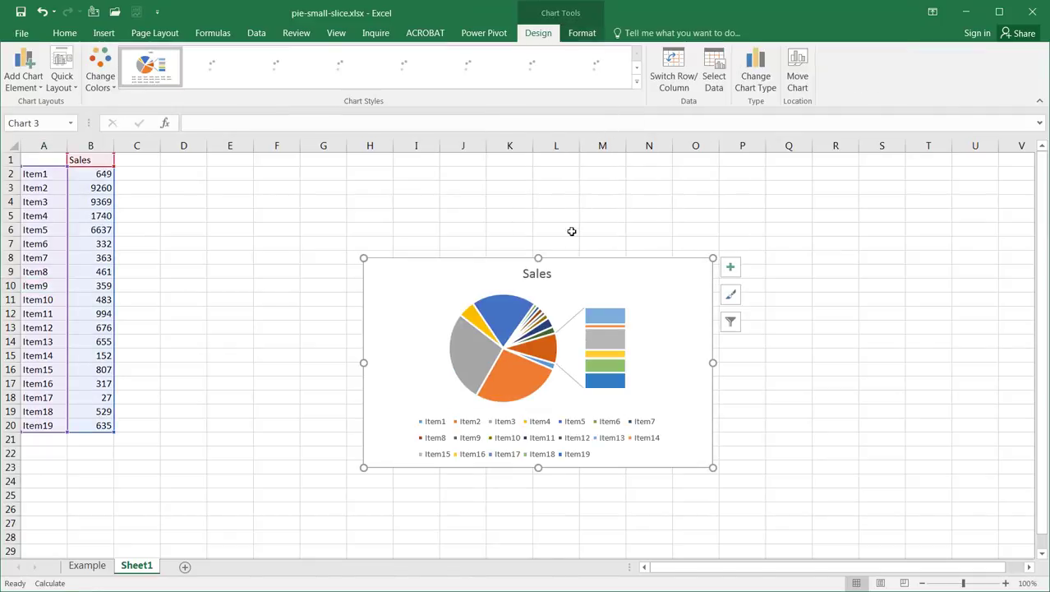
left_click_drag(498, 260, 299, 198)
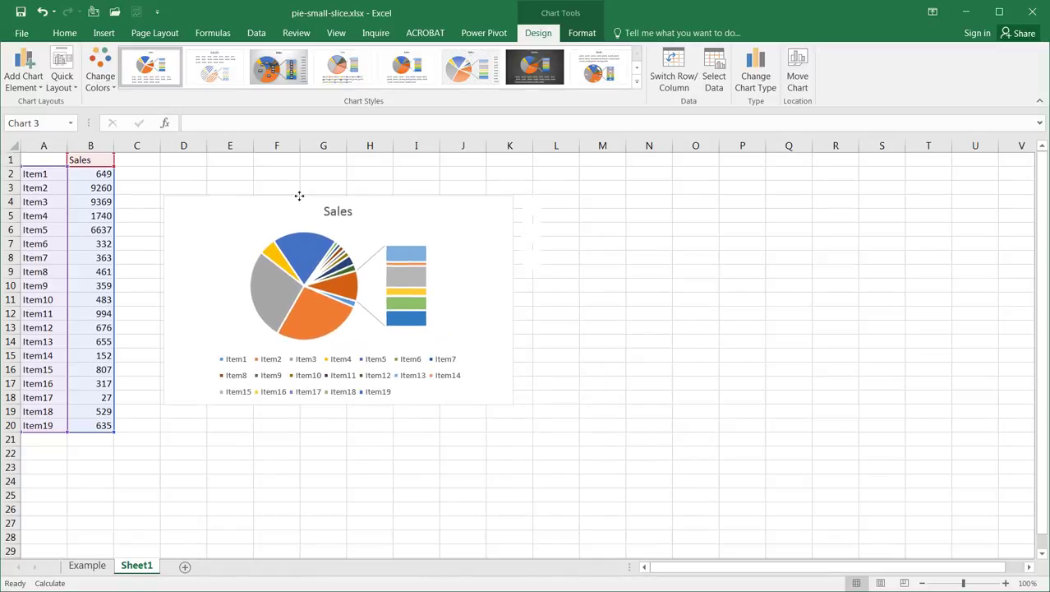
left_click_drag(512, 403, 739, 533)
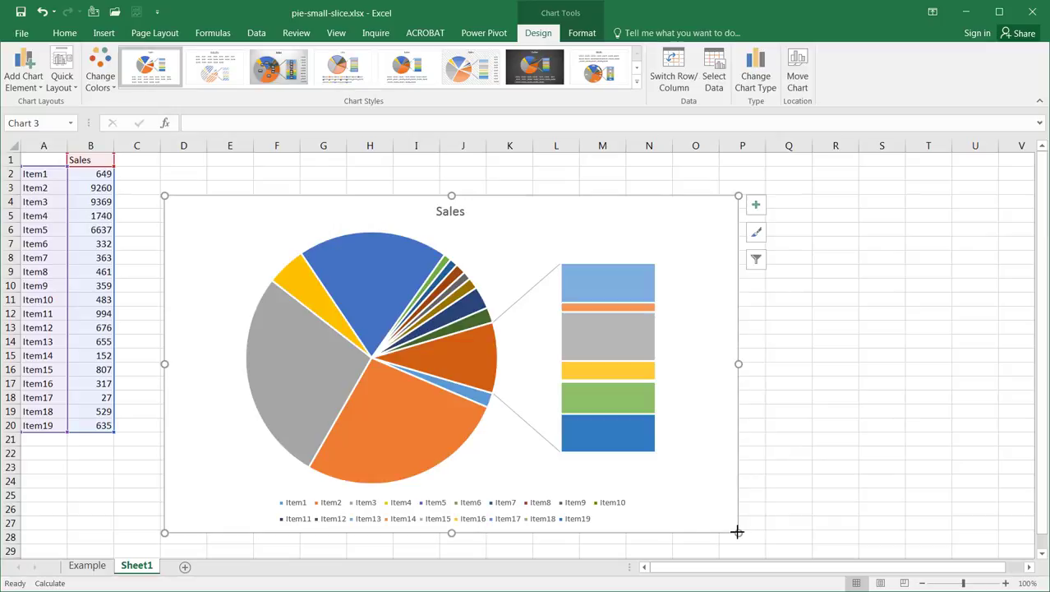
Delete the chart's legend.
left_click(502, 503)
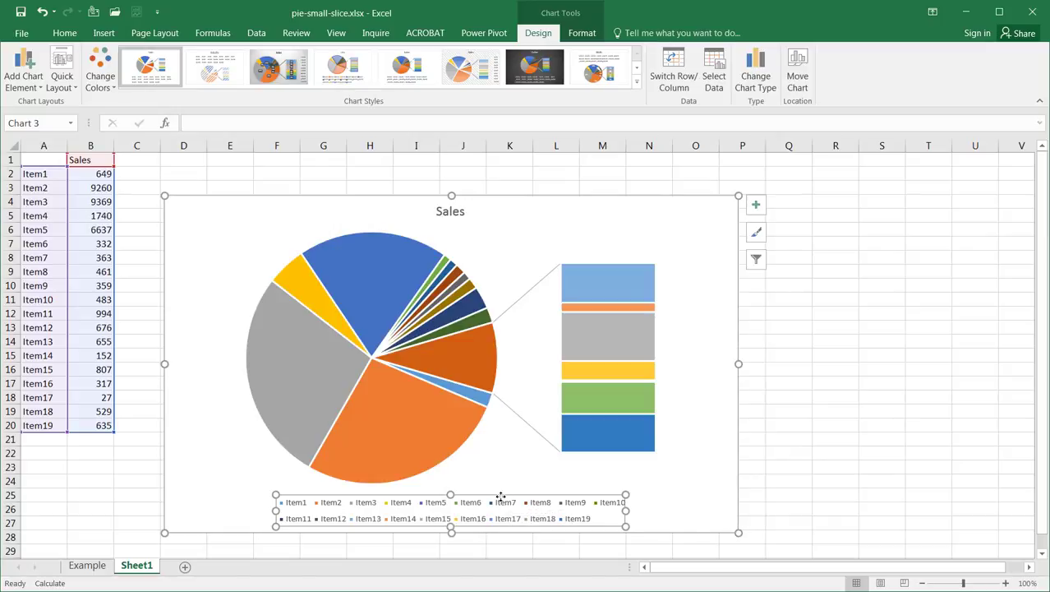
left_click_drag(501, 499, 500, 497)
key("Delete")
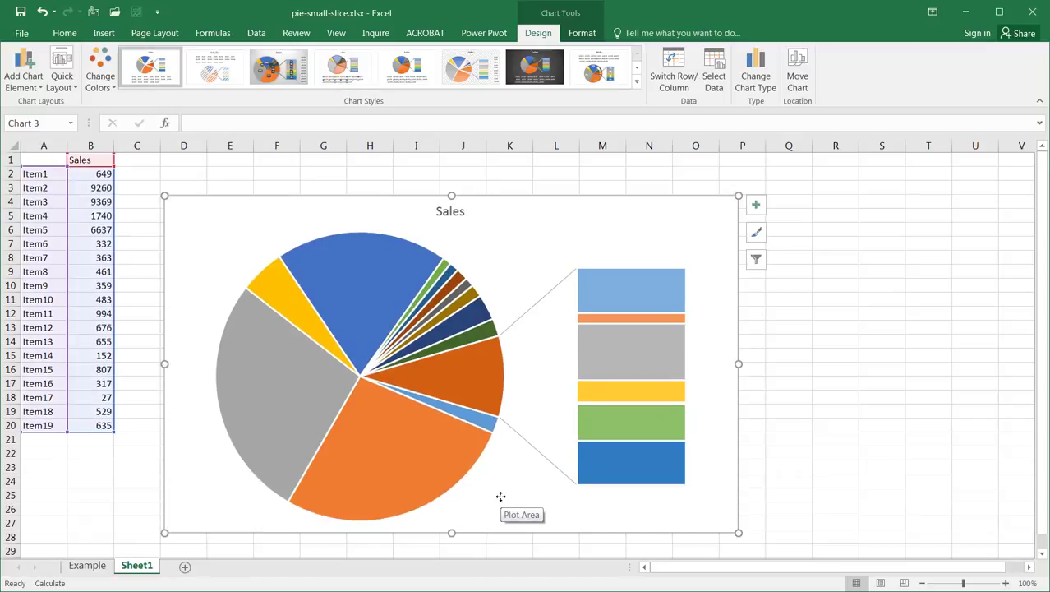
mouse_move(469, 382)
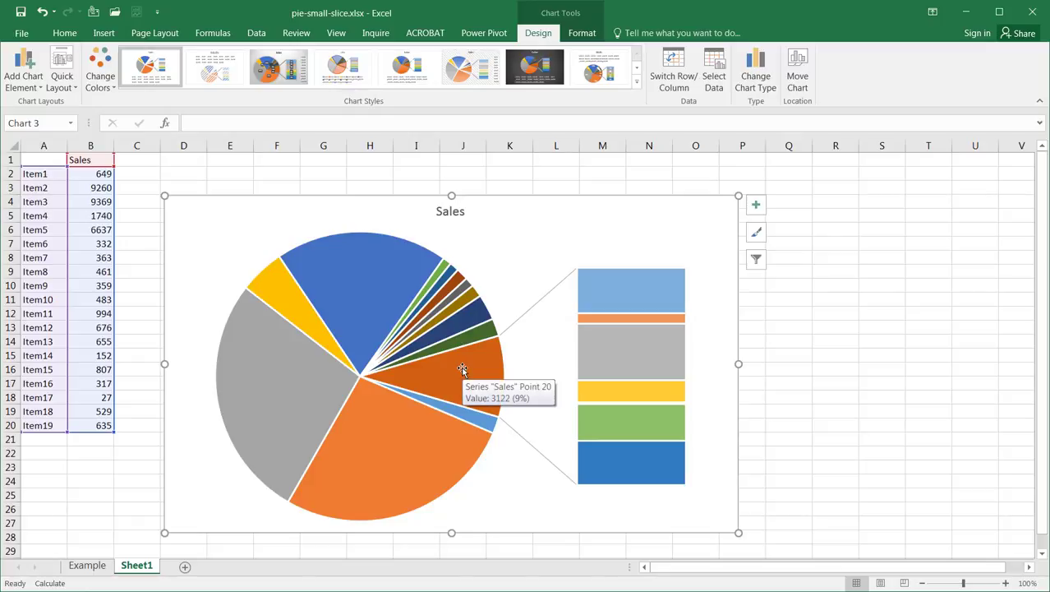
Open the chart's Format pane and select the Sales pie series to show its Series Options.
left_click(582, 32)
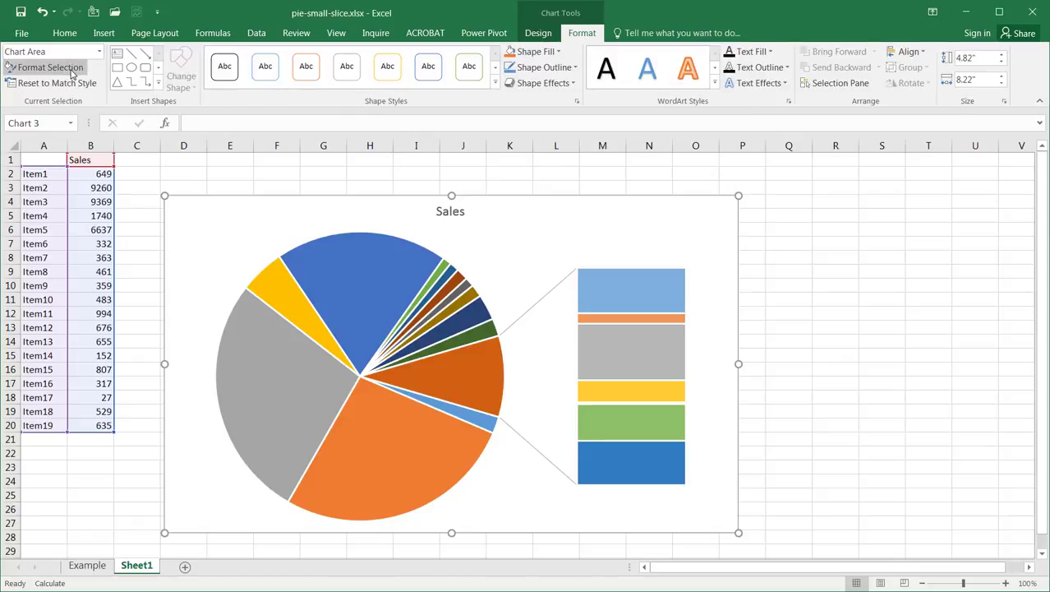
left_click(73, 74)
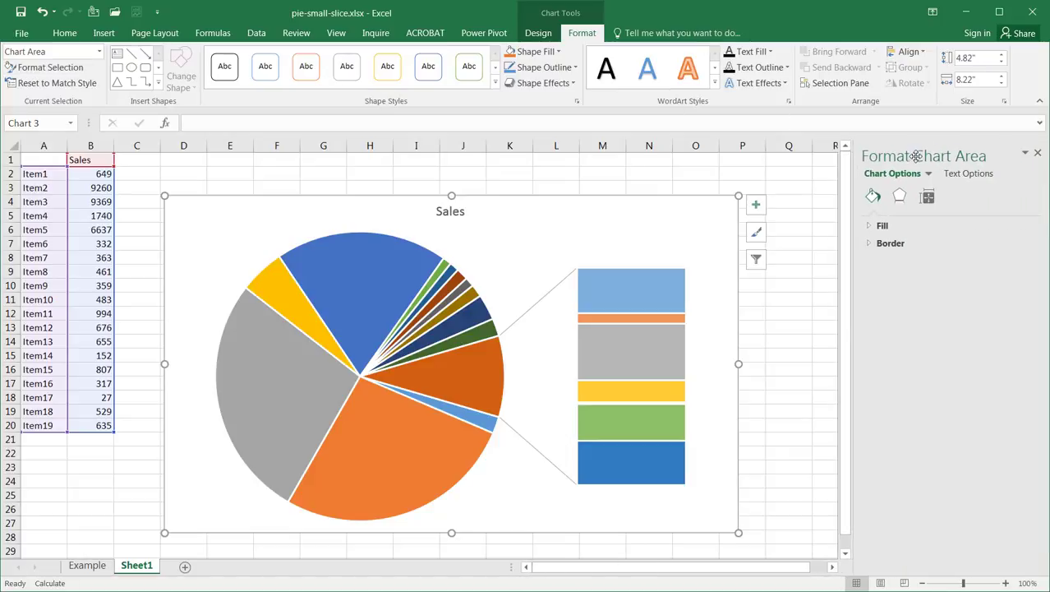
left_click(928, 200)
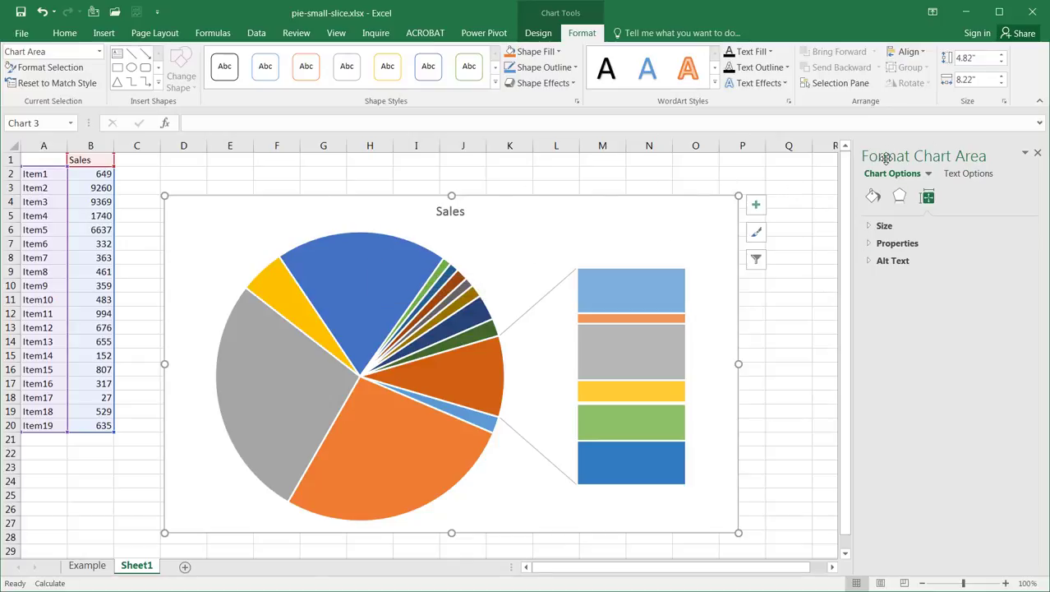
left_click(377, 284)
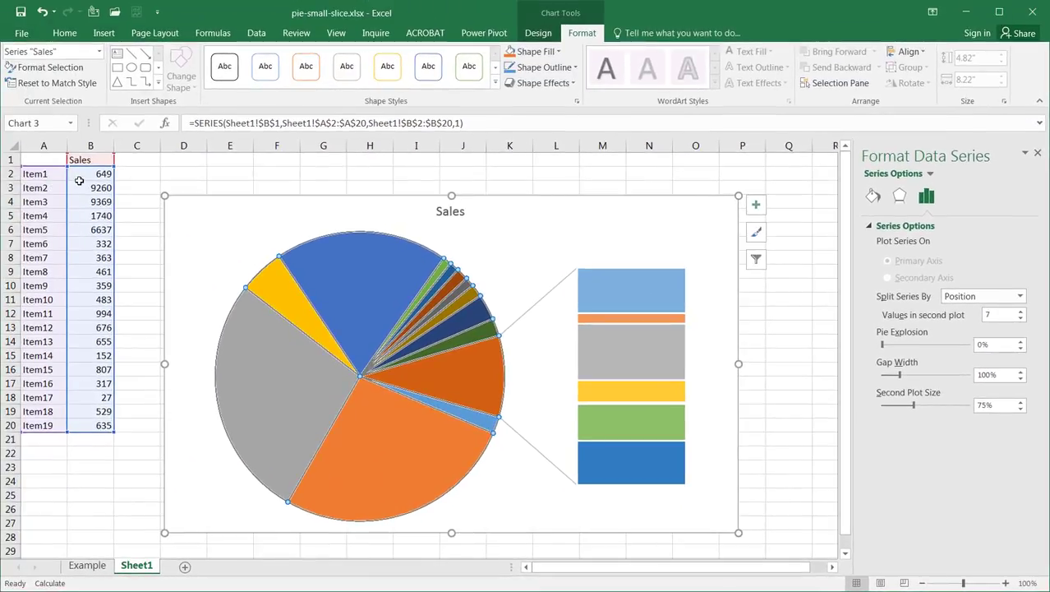
mouse_move(618, 289)
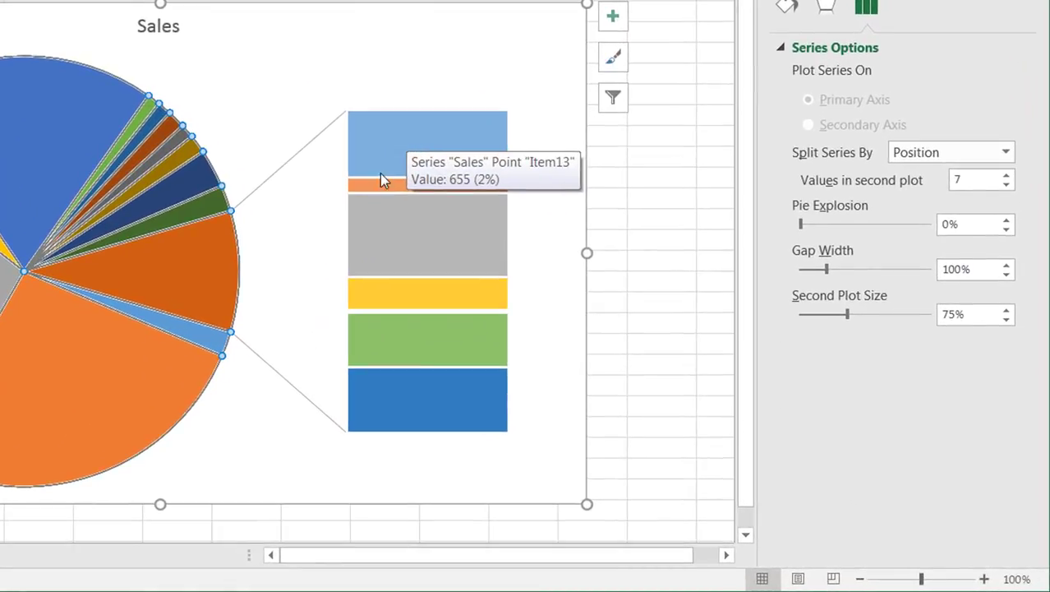
mouse_move(377, 184)
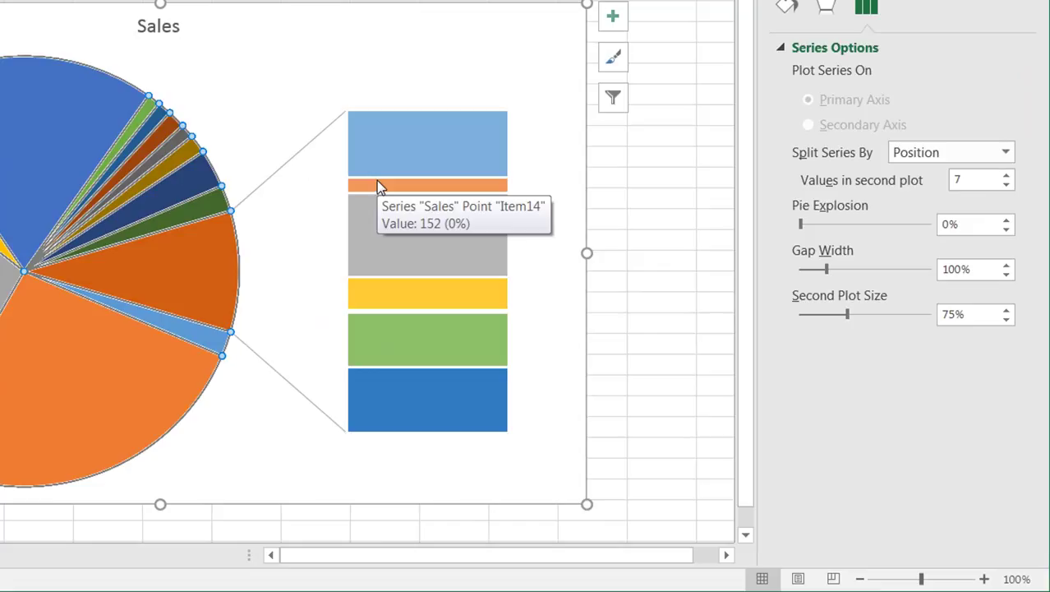
mouse_move(383, 230)
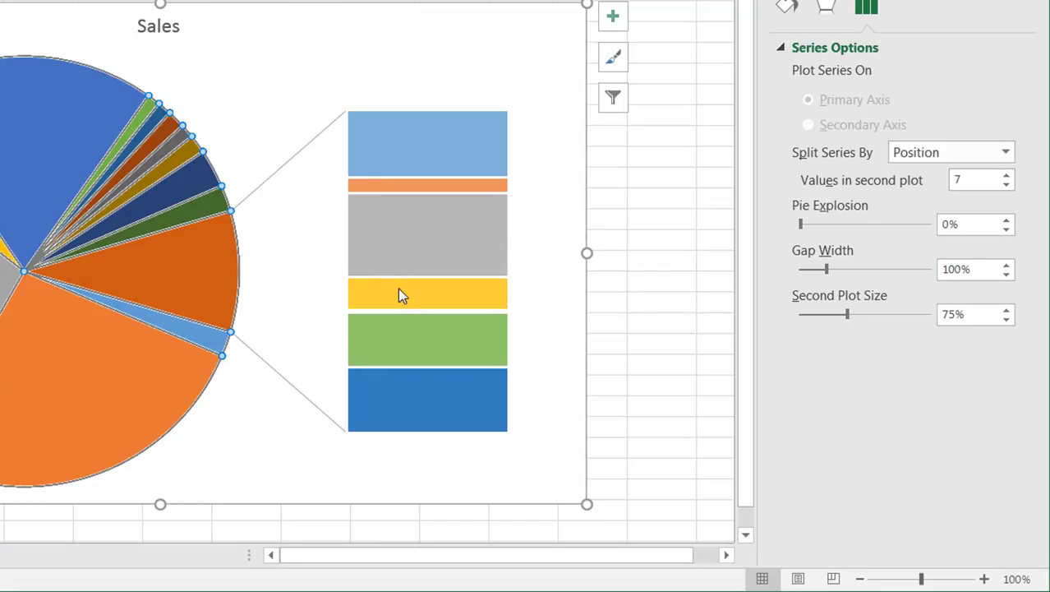
mouse_move(413, 359)
mouse_move(439, 402)
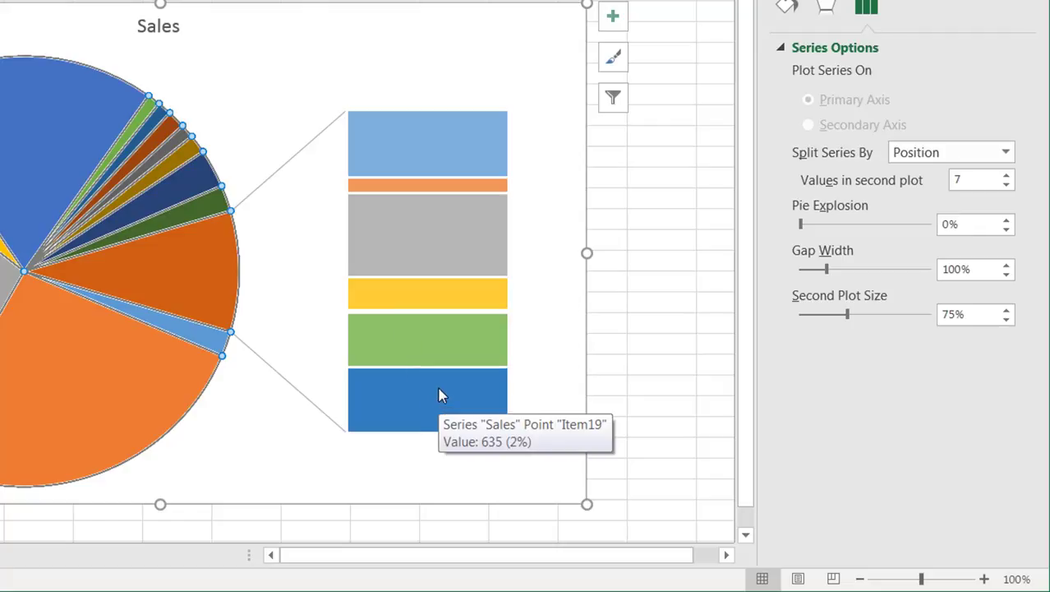
mouse_move(396, 316)
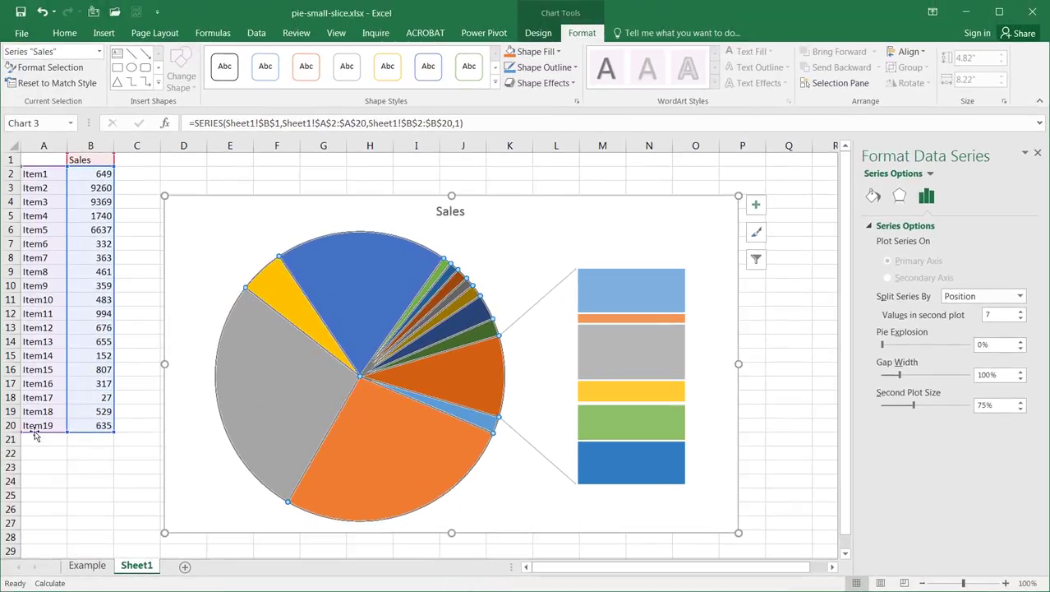
mouse_move(615, 301)
left_click_drag(47, 342, 40, 427)
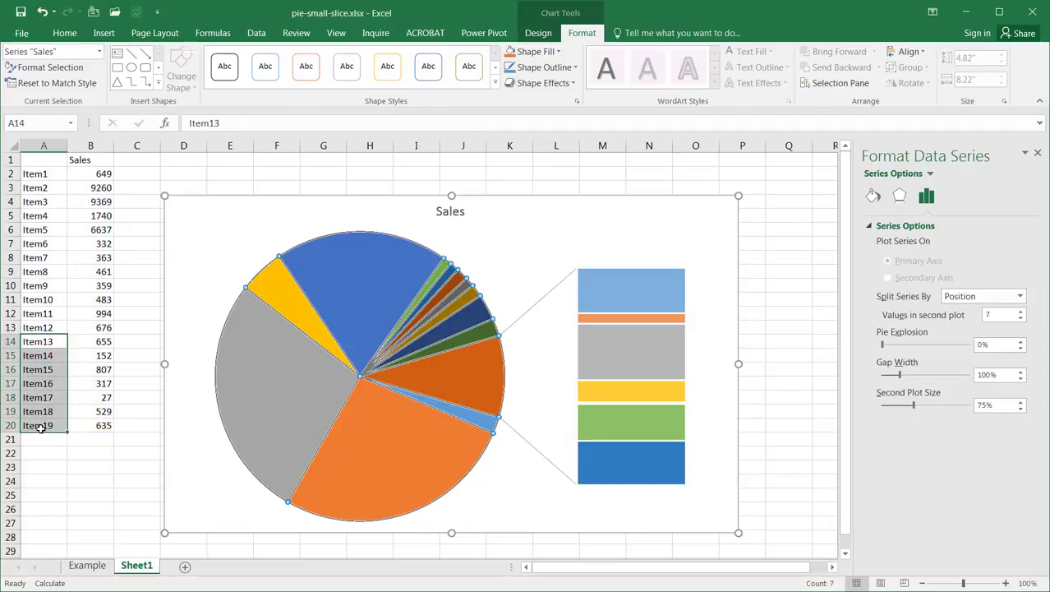
left_click(486, 371)
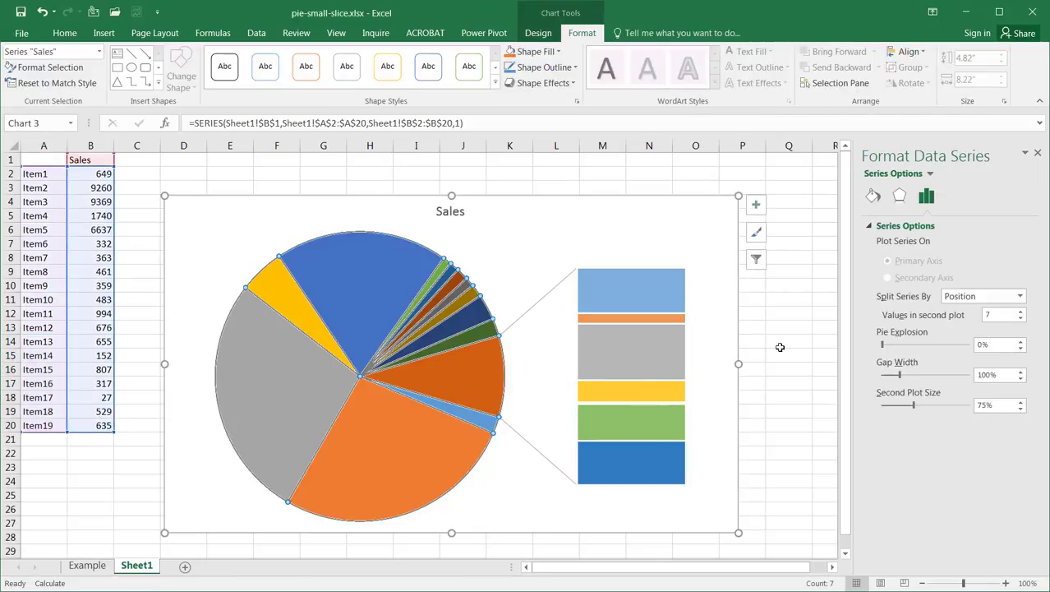
left_click(1021, 297)
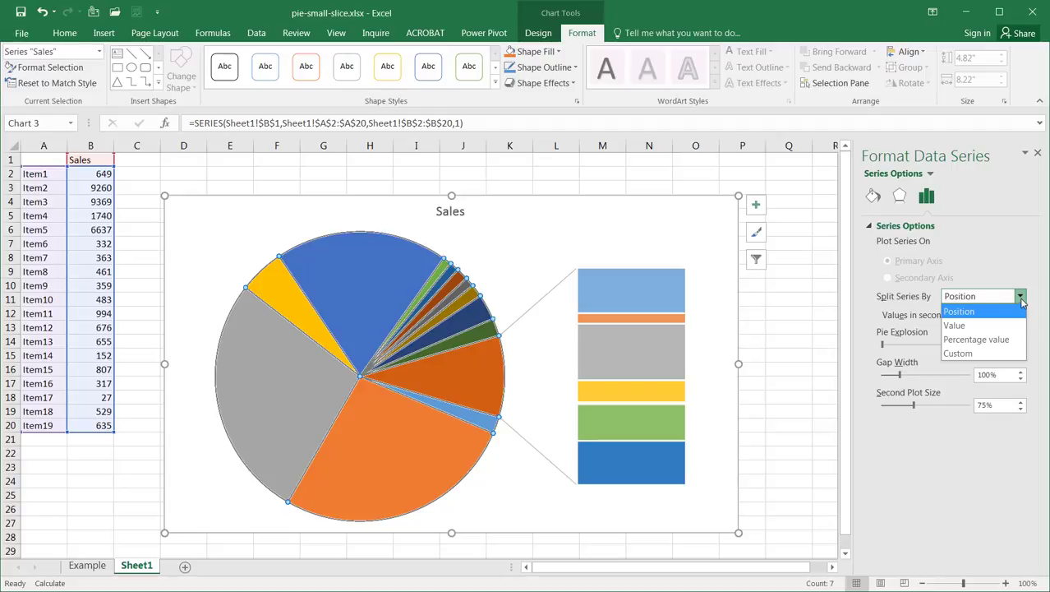
Set Split Series By to Value with 2000 as the Values less than threshold.
left_click(995, 326)
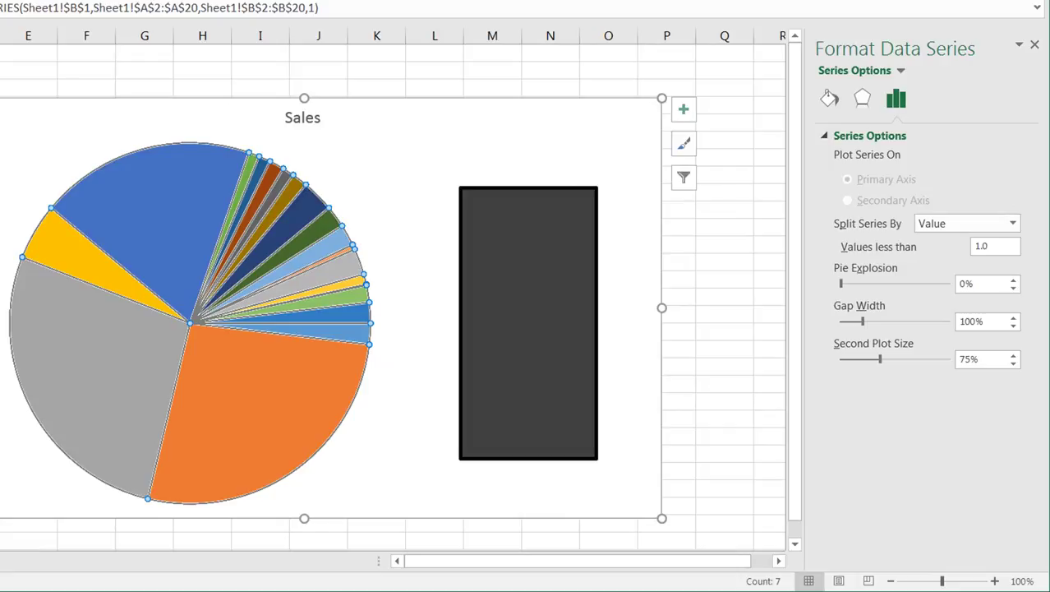
left_click_drag(991, 246, 964, 244)
left_click(998, 249)
mouse_move(519, 304)
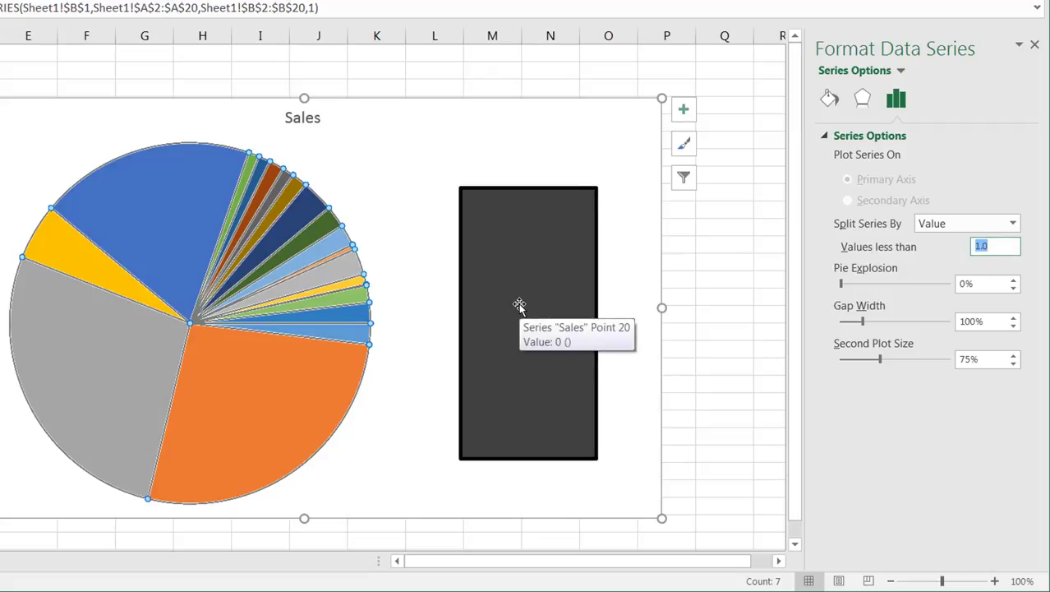
type("2000")
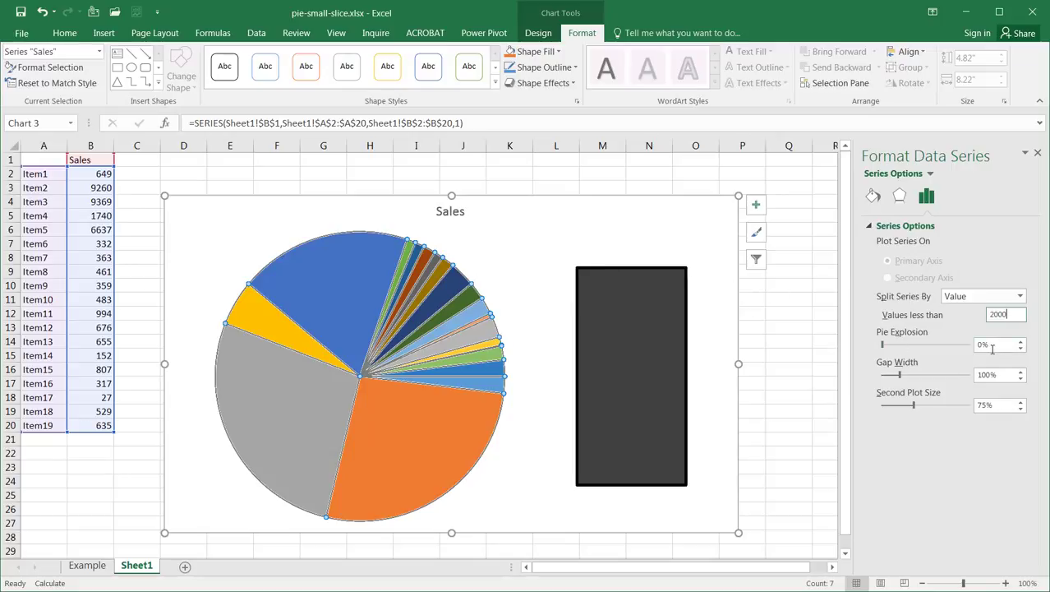
Apply the 2000 threshold and reselect the pie data series.
key("Tab")
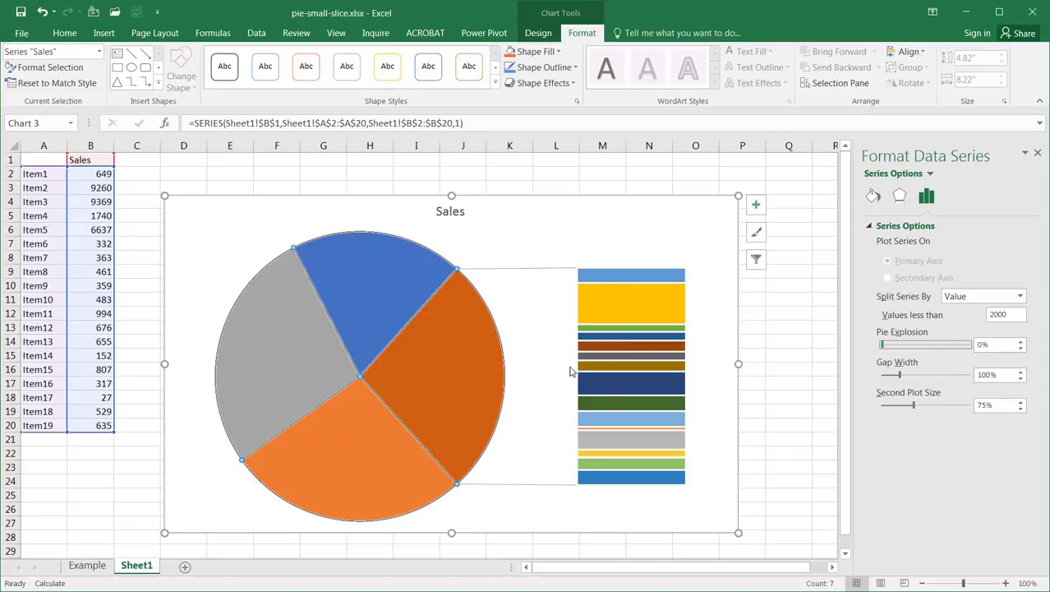
mouse_move(362, 280)
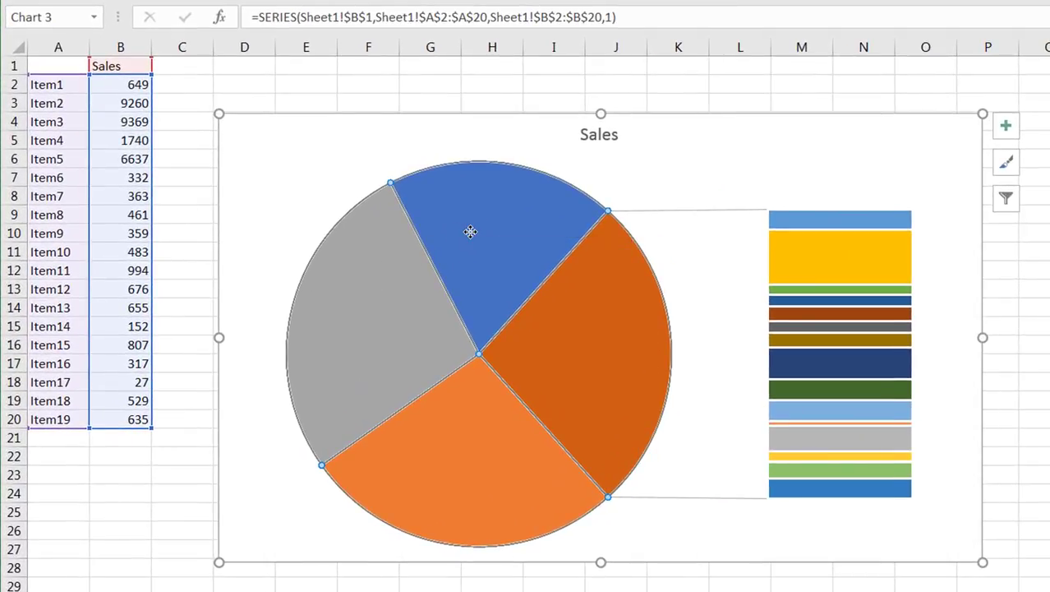
key("Escape")
left_click(664, 194)
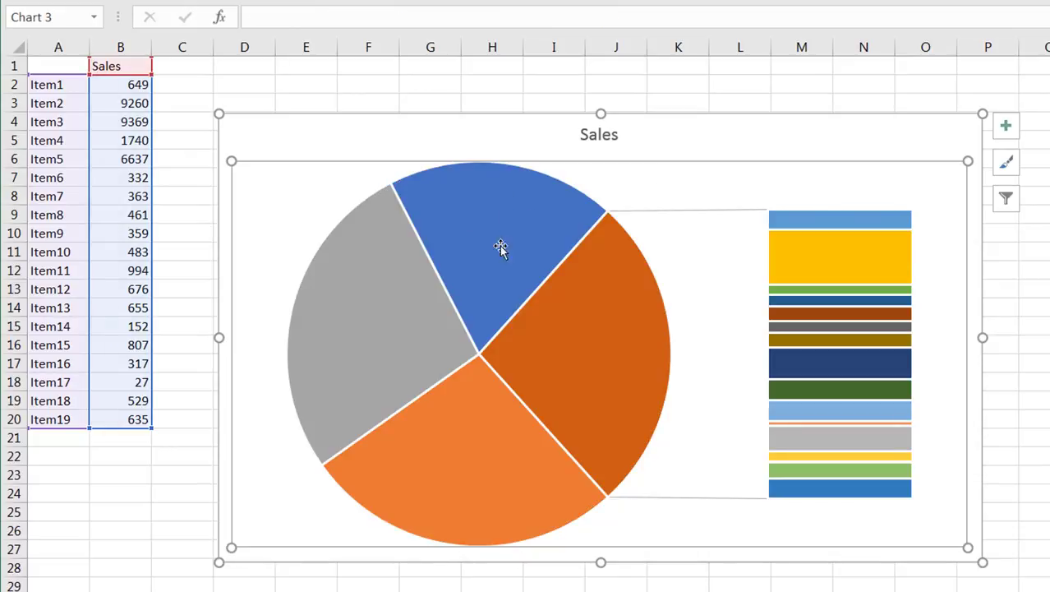
left_click(333, 305)
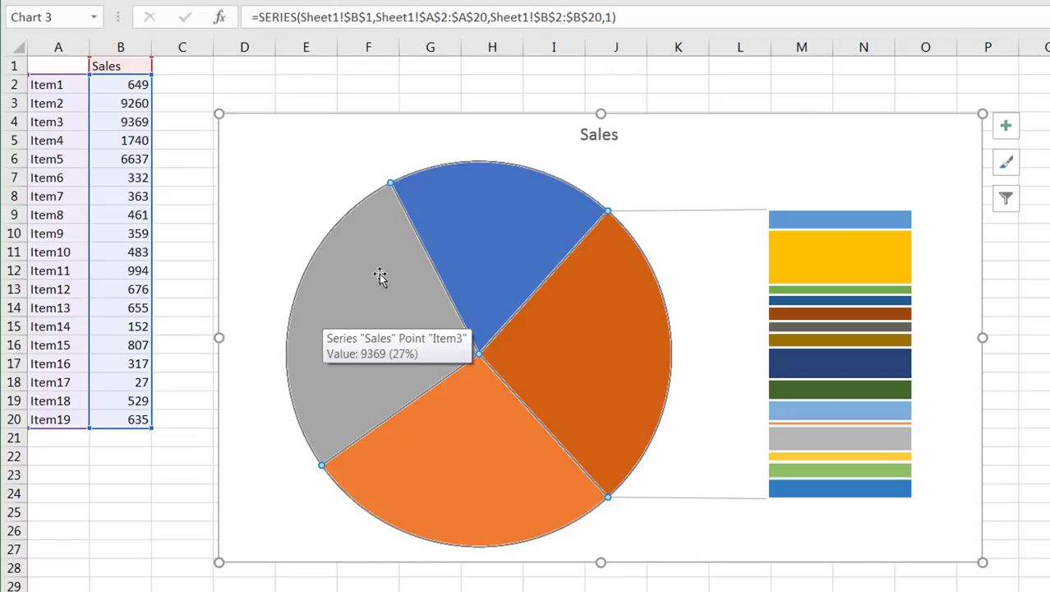
mouse_move(466, 218)
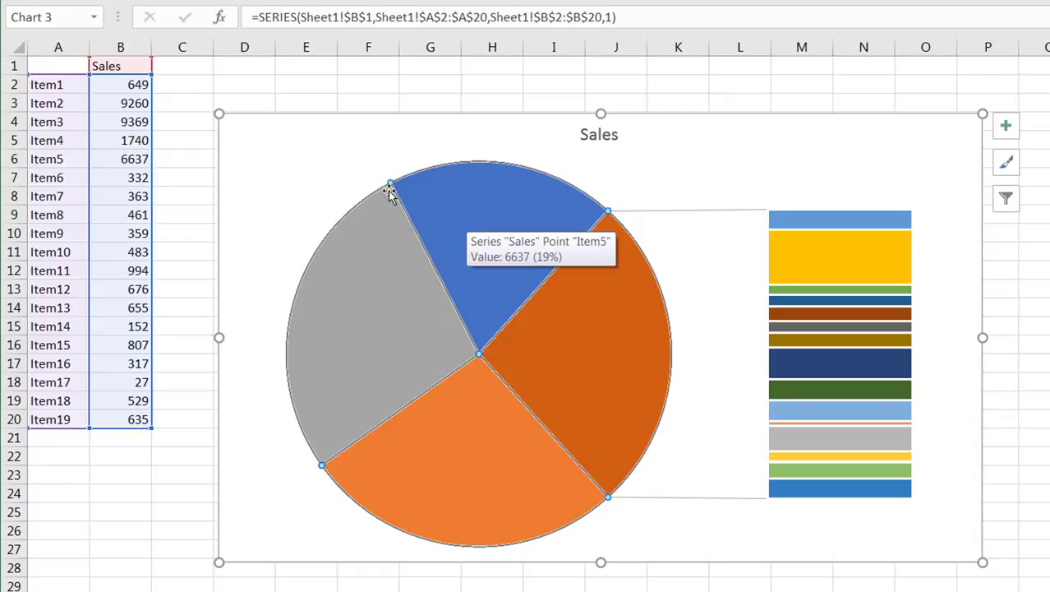
Inspect the RANDBETWEEN formulas in cells B2–B6, then bring up the Split Series By choices.
left_click(110, 102)
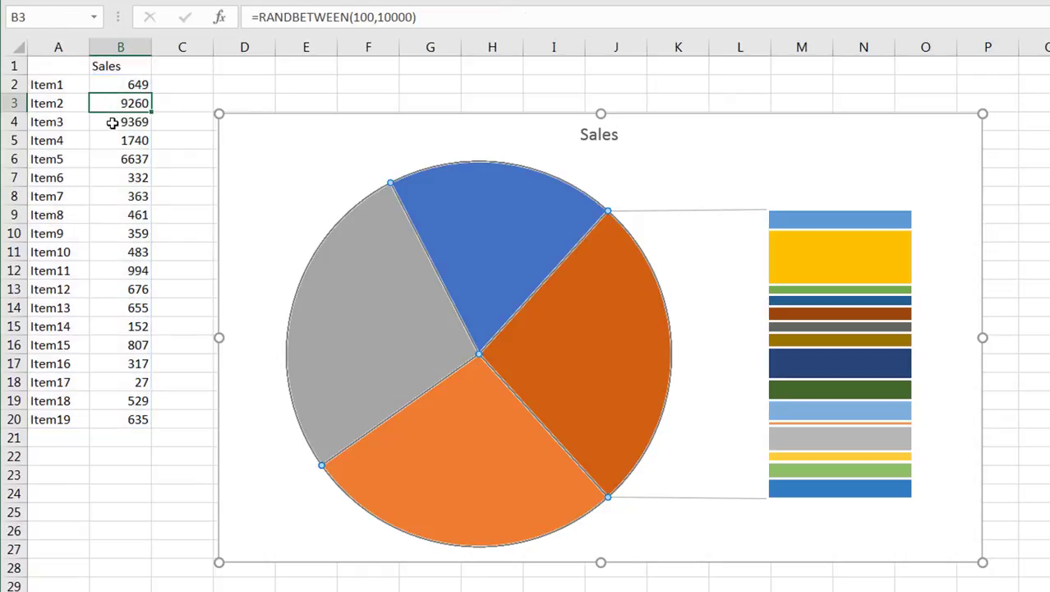
left_click(115, 123)
left_click(116, 158)
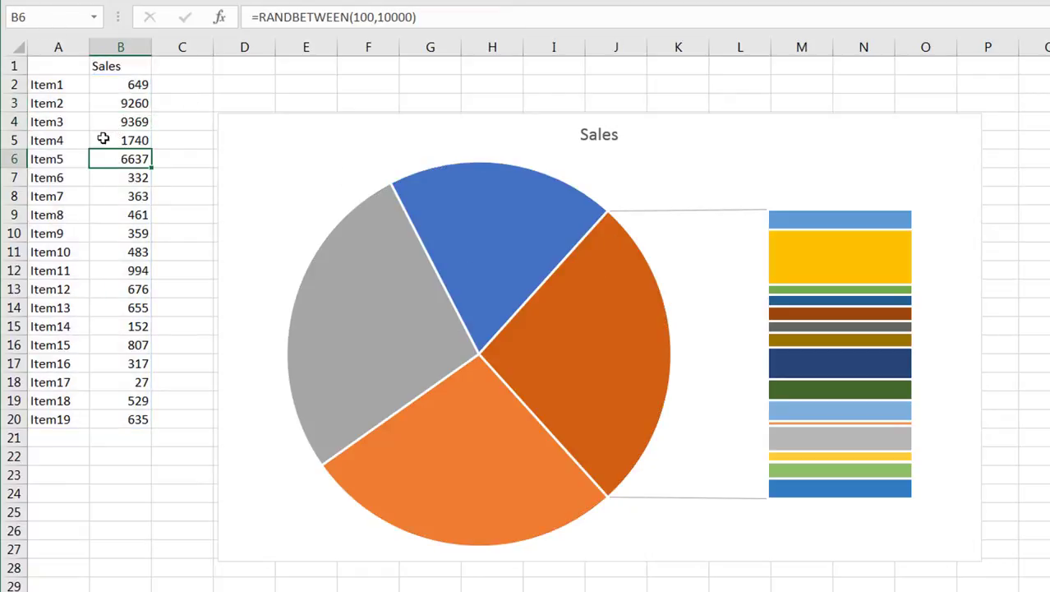
left_click(102, 140)
left_click(108, 88)
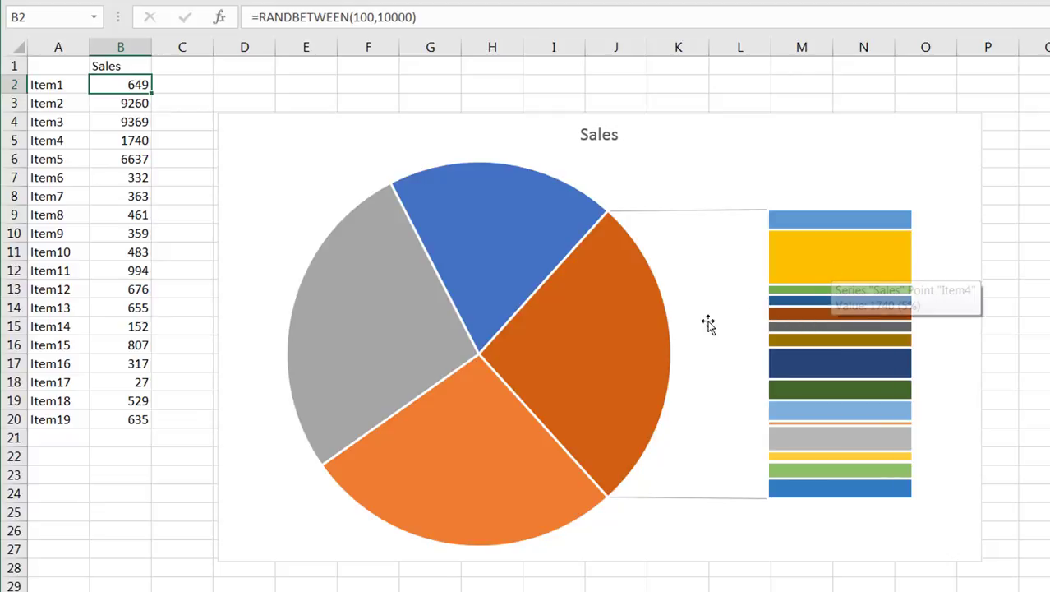
left_click(628, 331)
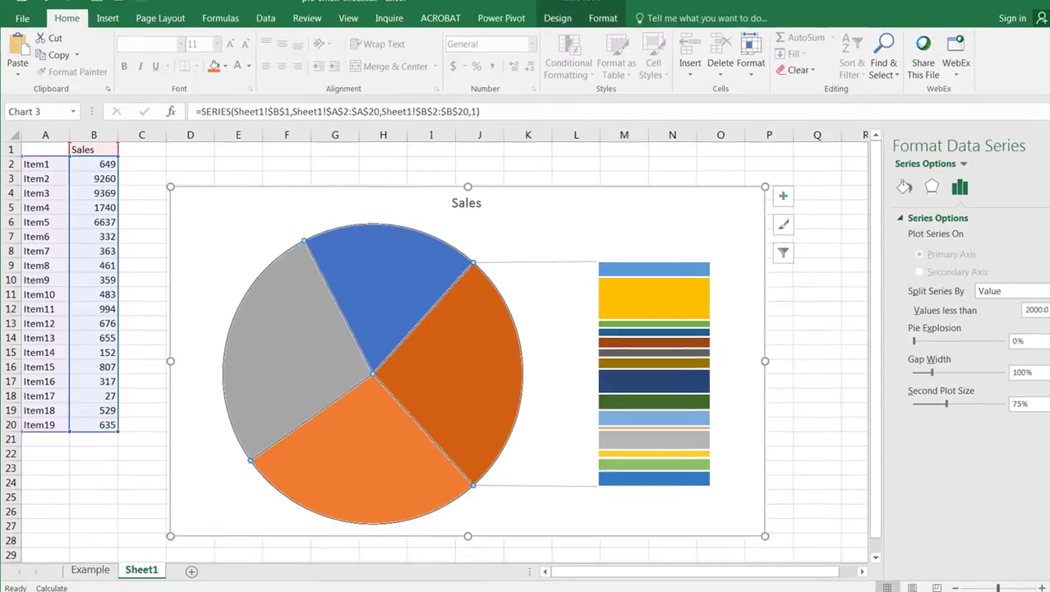
left_click(1020, 297)
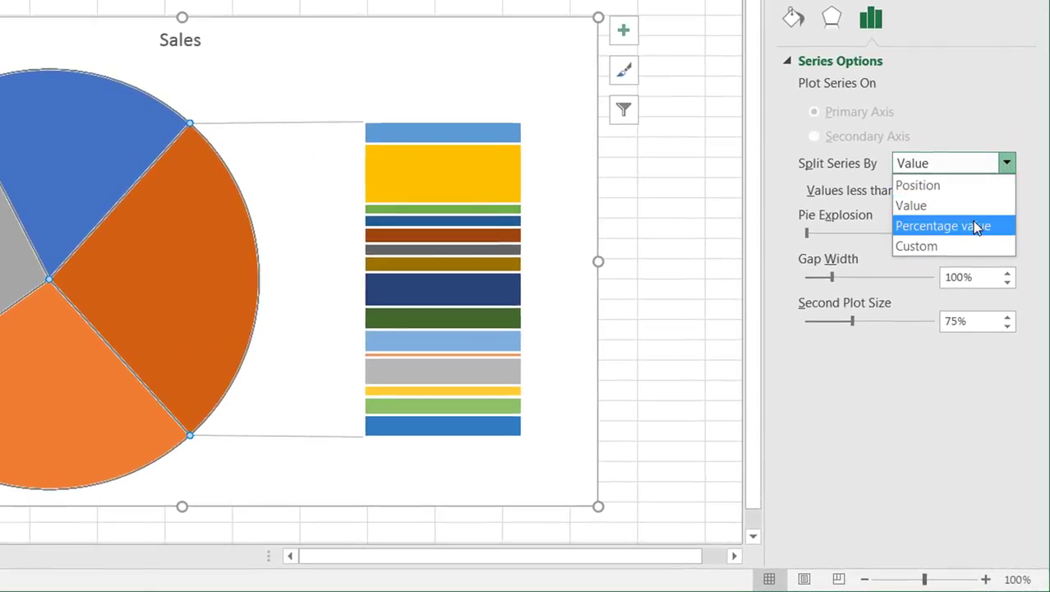
Split the series by Percentage value, trying 20% before settling on a 5% threshold.
left_click(976, 227)
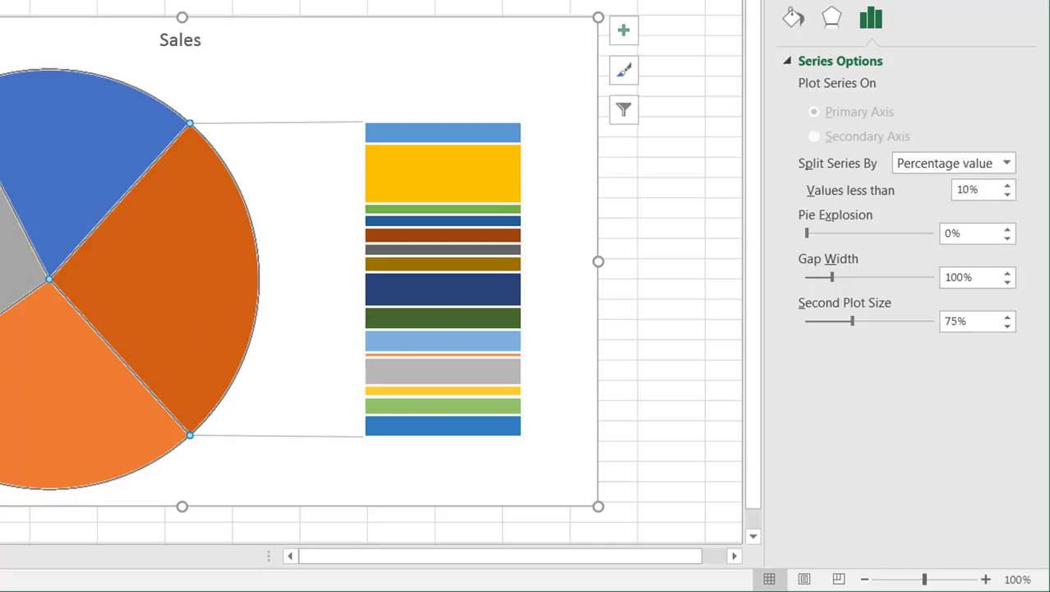
left_click(992, 195)
left_click_drag(993, 202, 950, 212)
type("20")
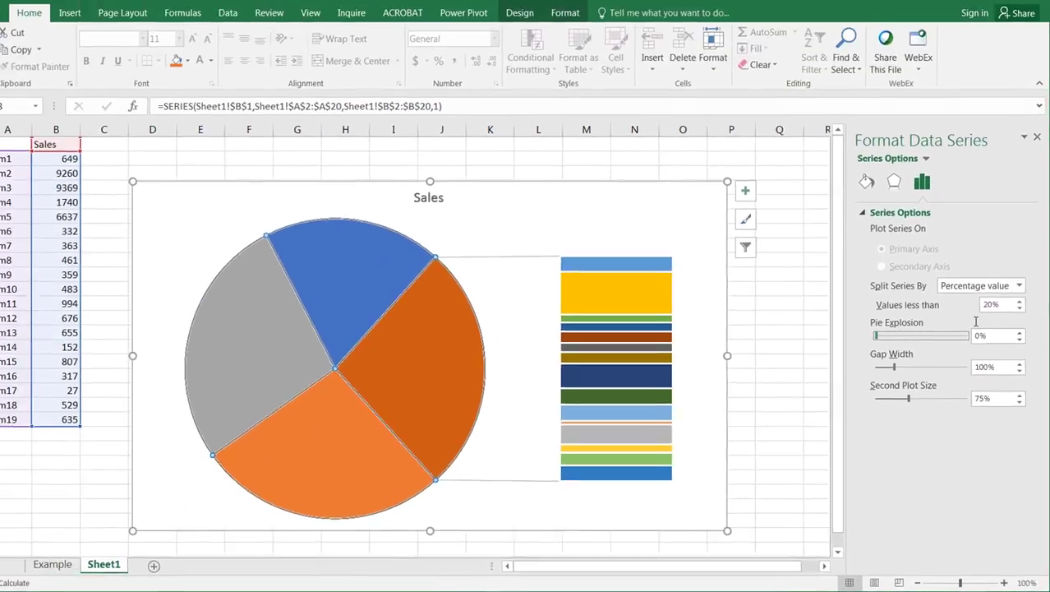
key("Return")
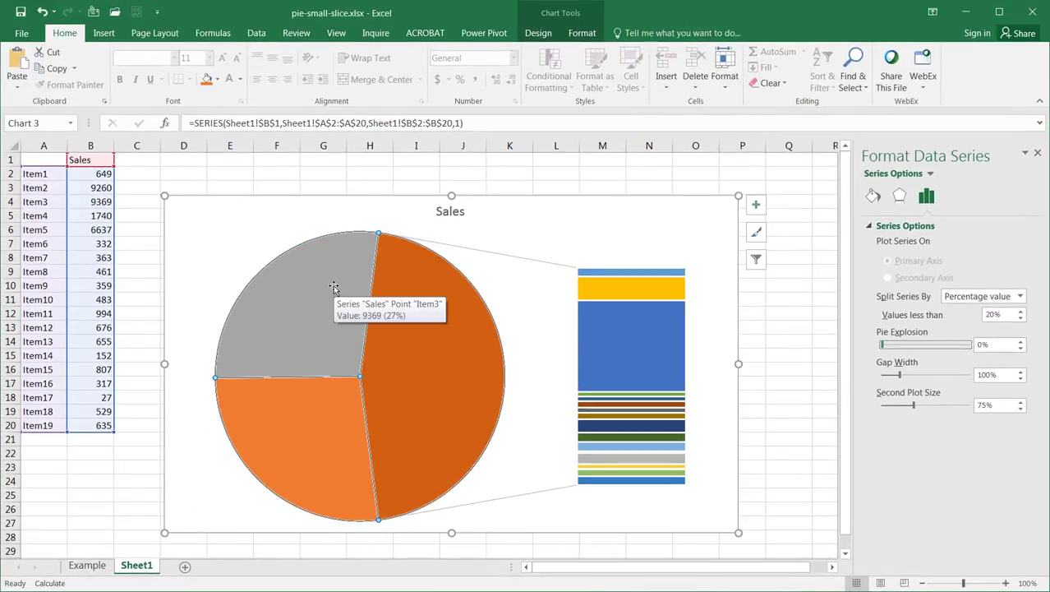
mouse_move(333, 288)
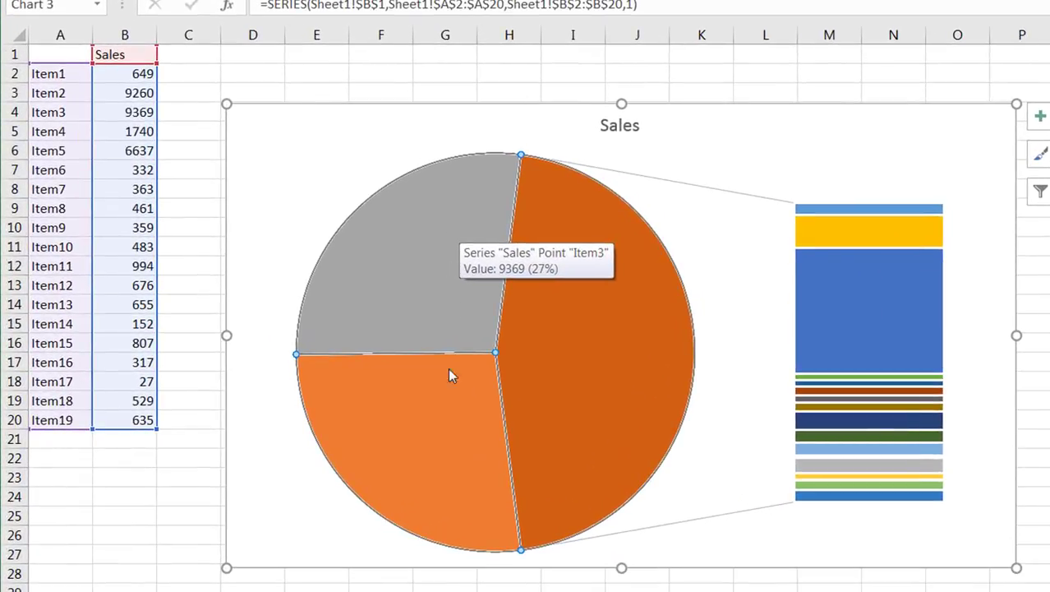
mouse_move(421, 432)
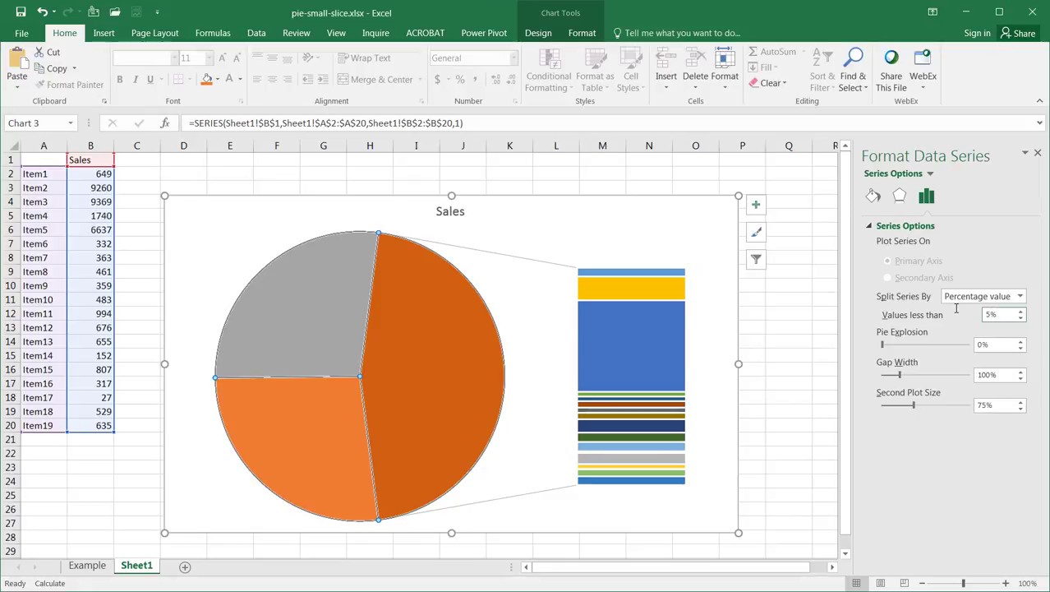
key("Return")
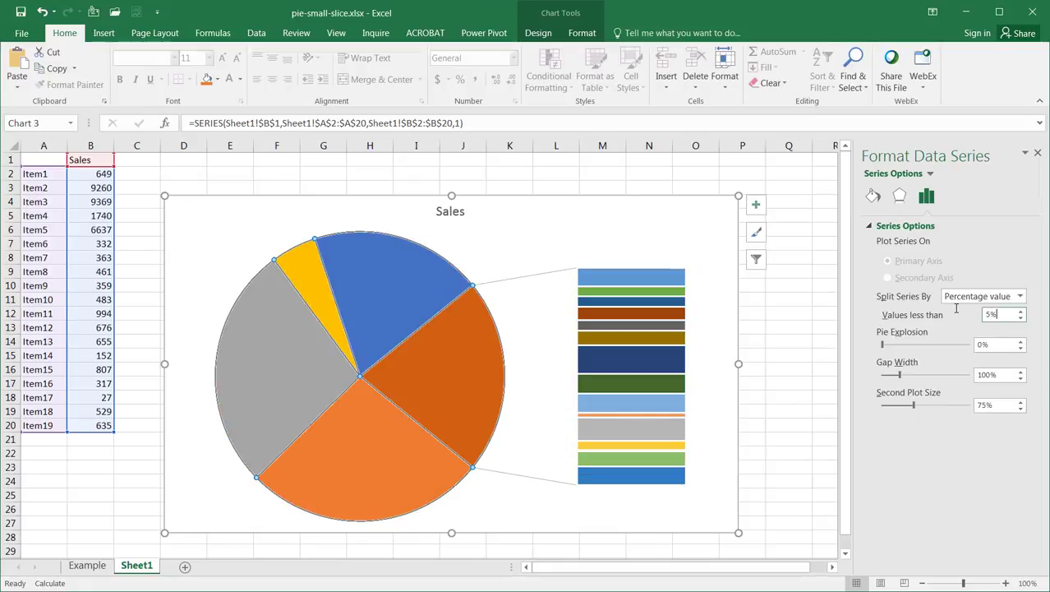
Switch Split Series By to Custom and select the Item1 bar.
left_click(1021, 297)
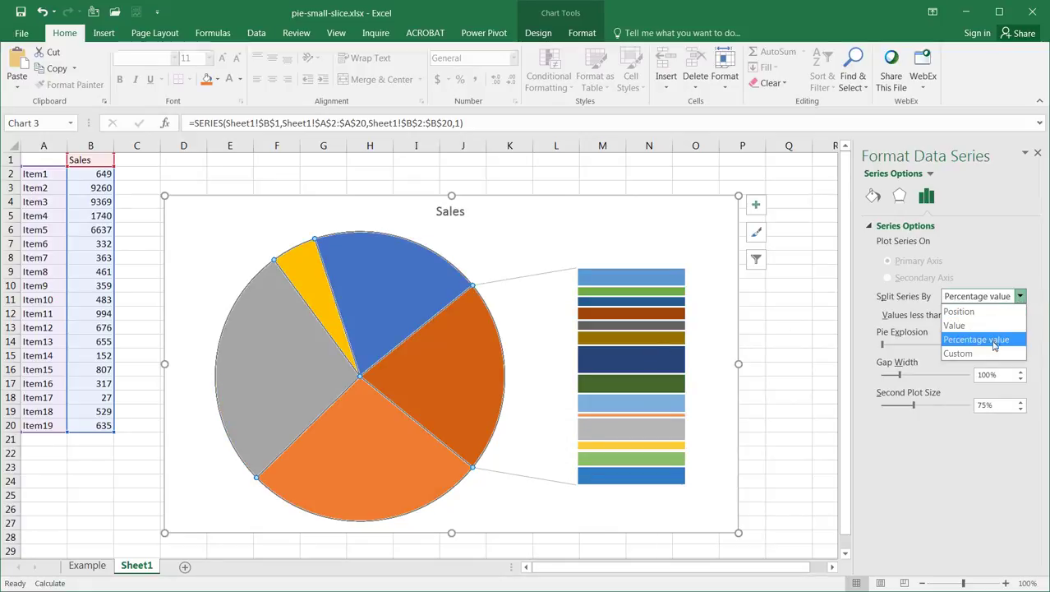
left_click(991, 352)
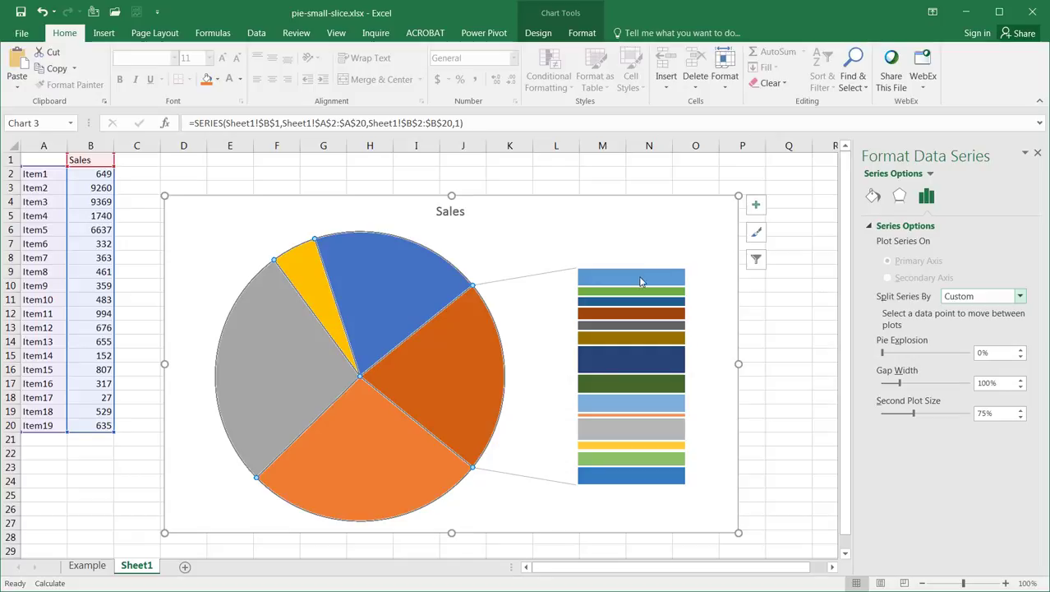
mouse_move(641, 282)
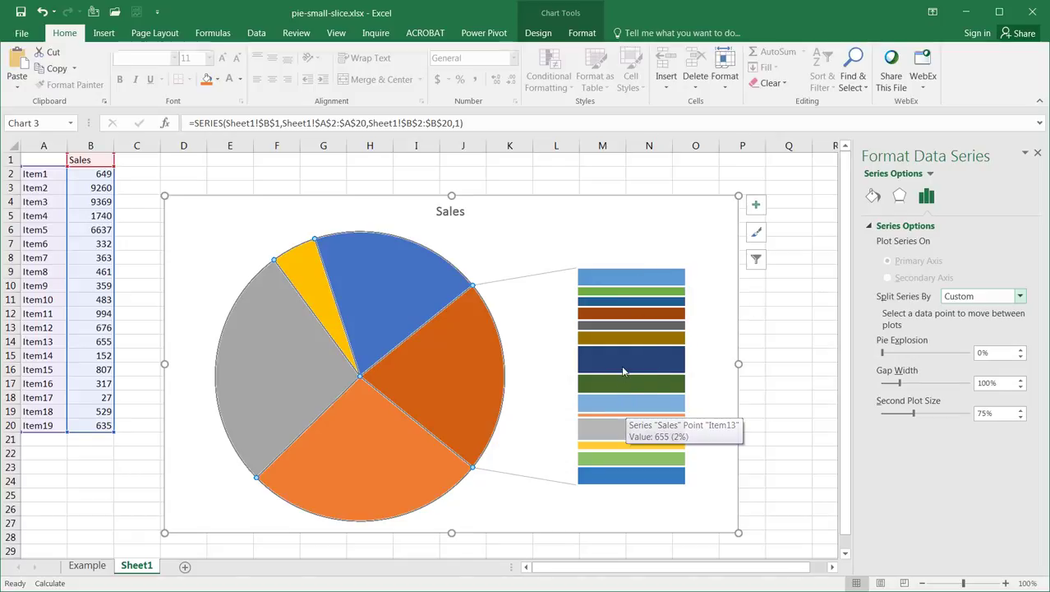
left_click(608, 280)
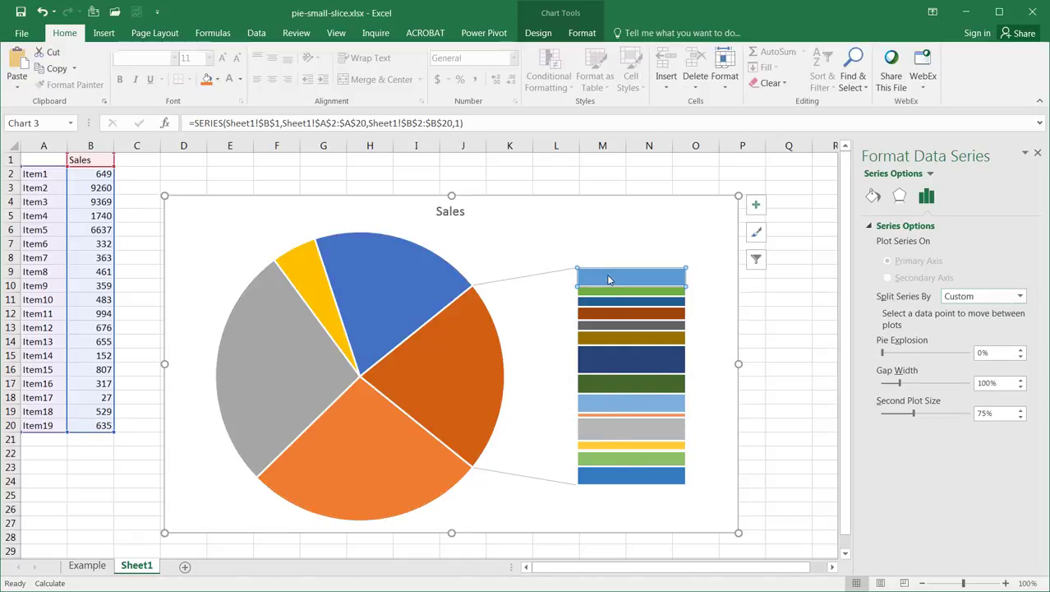
mouse_move(660, 281)
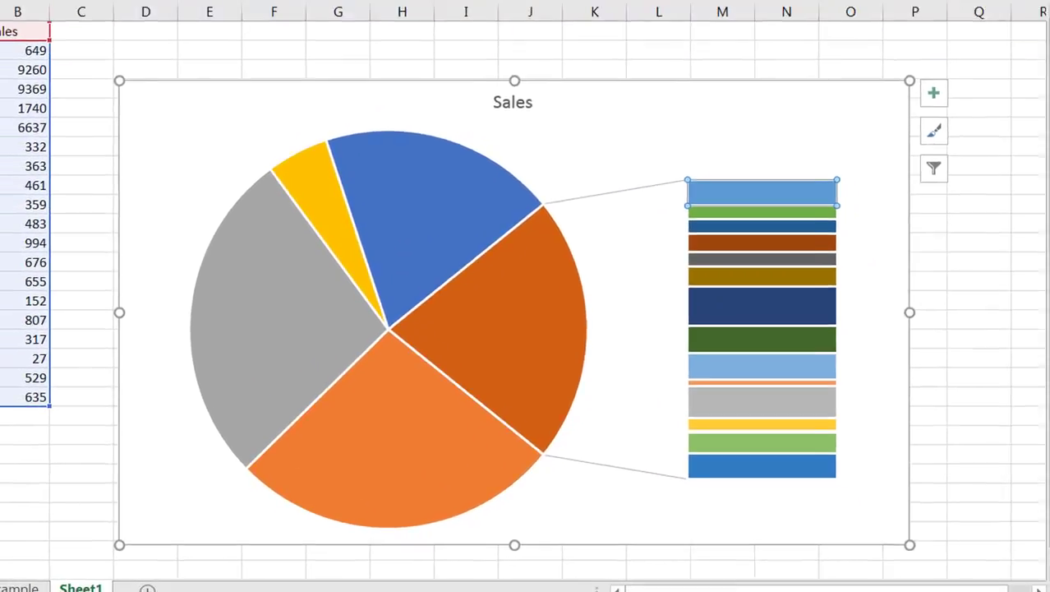
Move Item1 into the main pie, then return it to the secondary bar.
left_click(1033, 339)
left_click(993, 353)
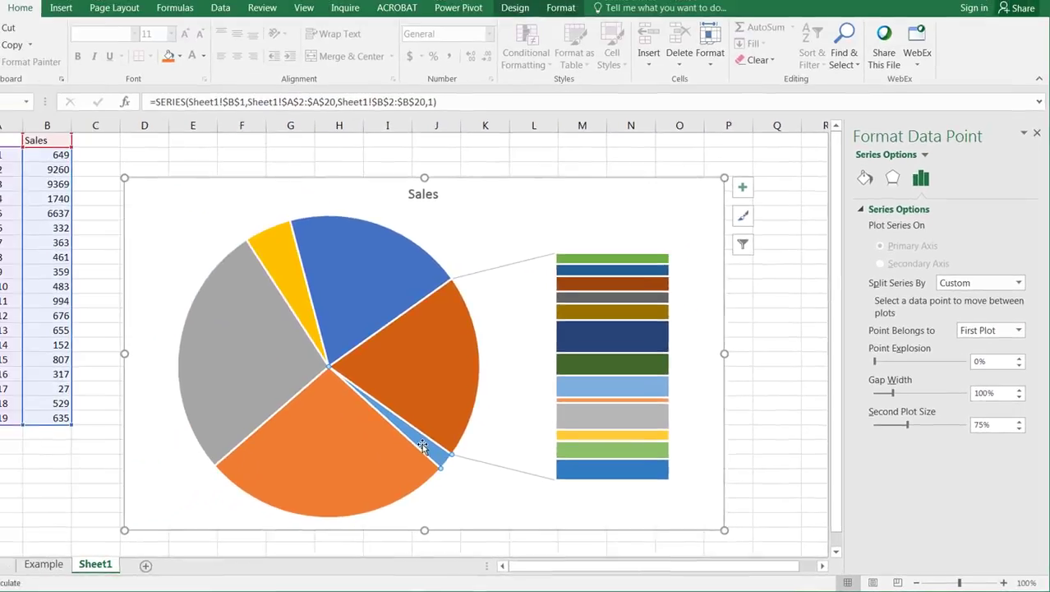
mouse_move(136, 390)
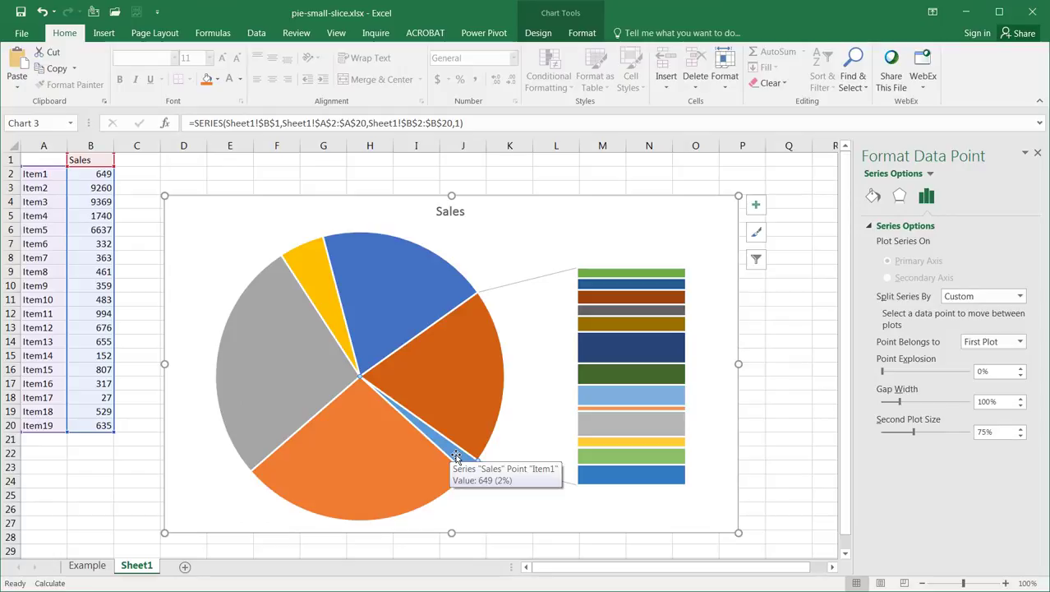
left_click(1020, 296)
left_click(1020, 296)
key("ctrl+z")
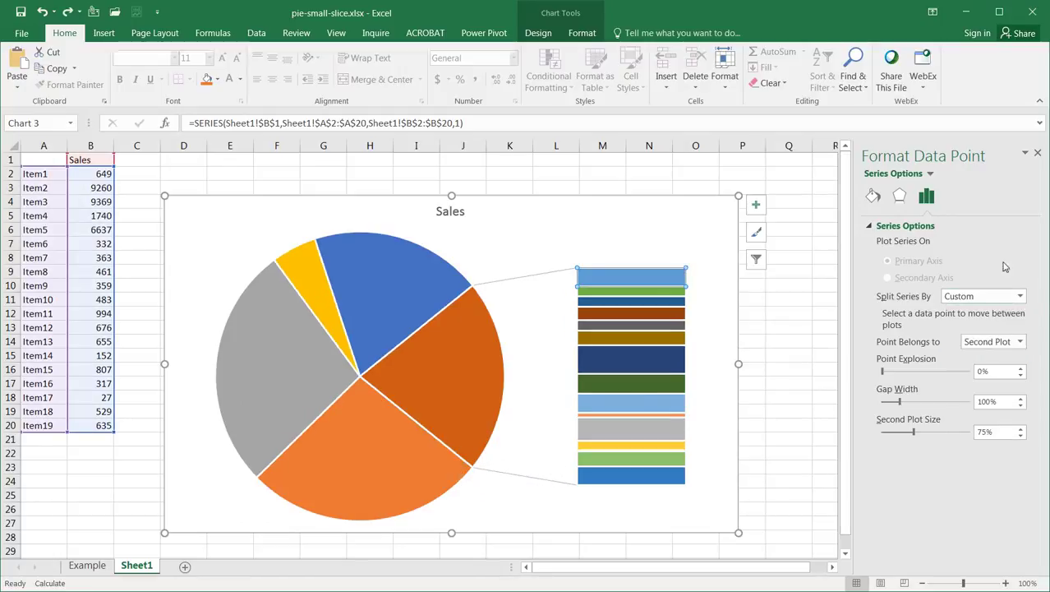
left_click(1019, 296)
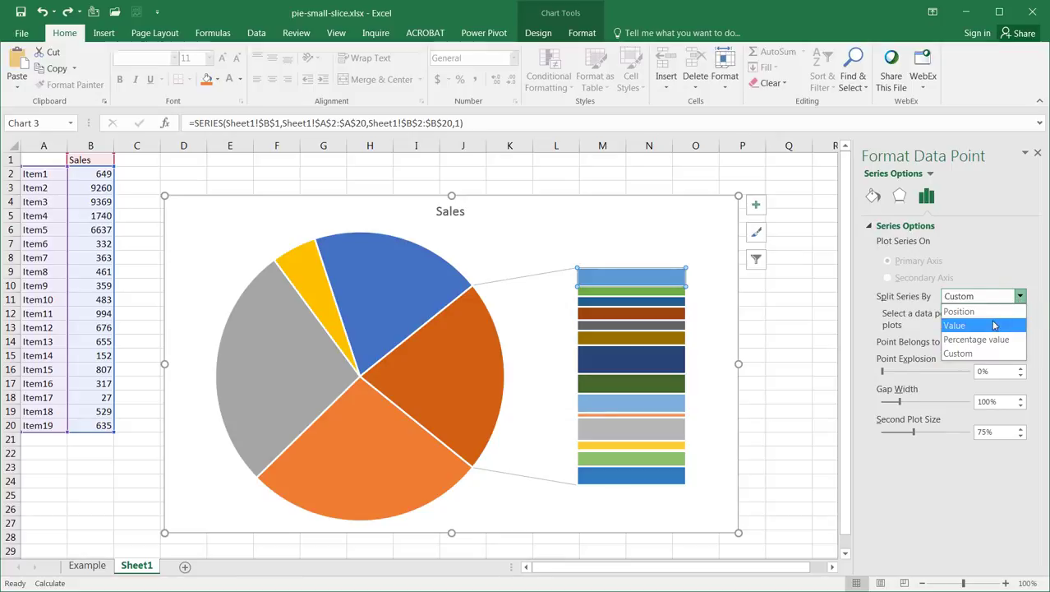
Split the series by Value again, replacing the 2000.0 threshold with 1000.
left_click(994, 325)
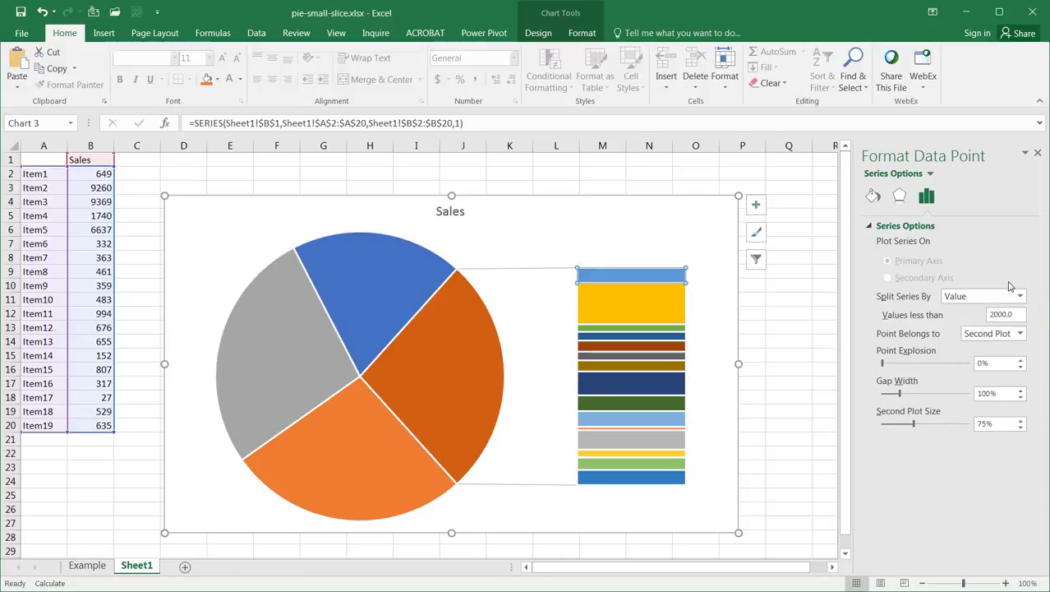
left_click_drag(1019, 315, 952, 318)
type("1000")
key("Return")
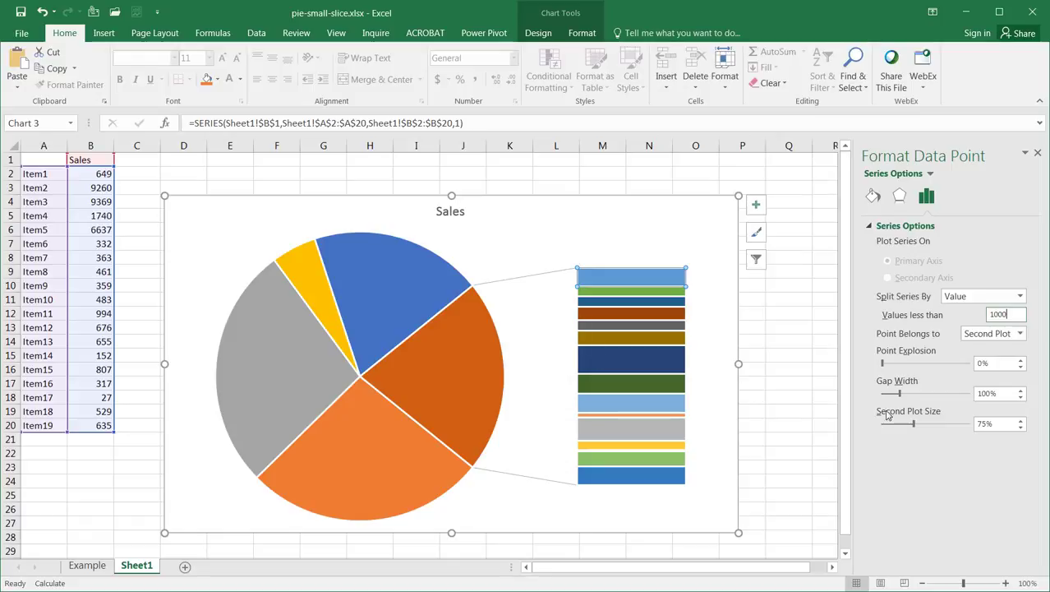
Set Second Plot Size to 150% and Gap Width to 232%.
left_click_drag(1003, 428, 950, 426)
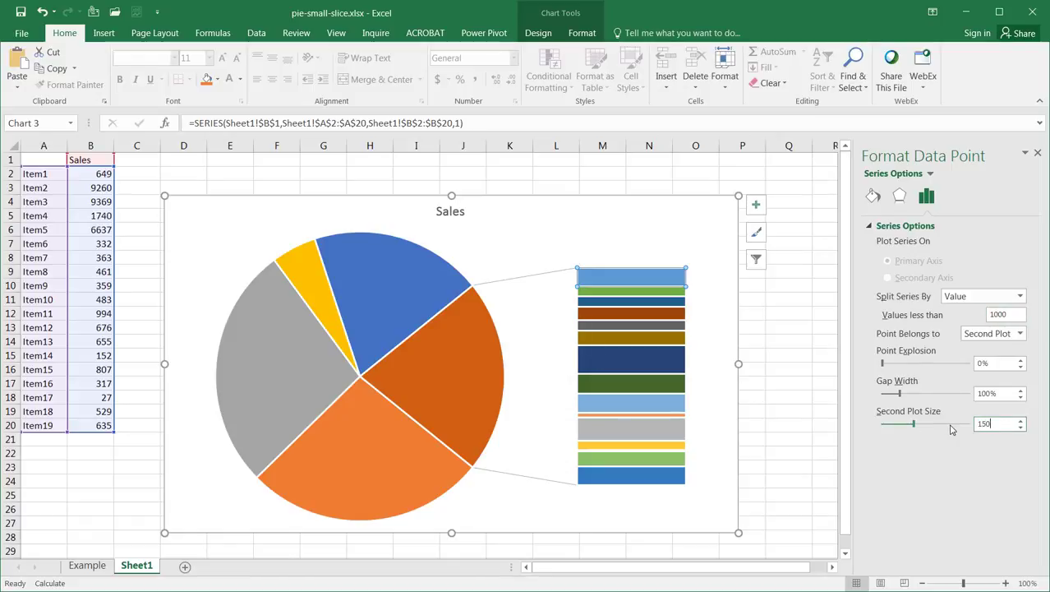
key("Return")
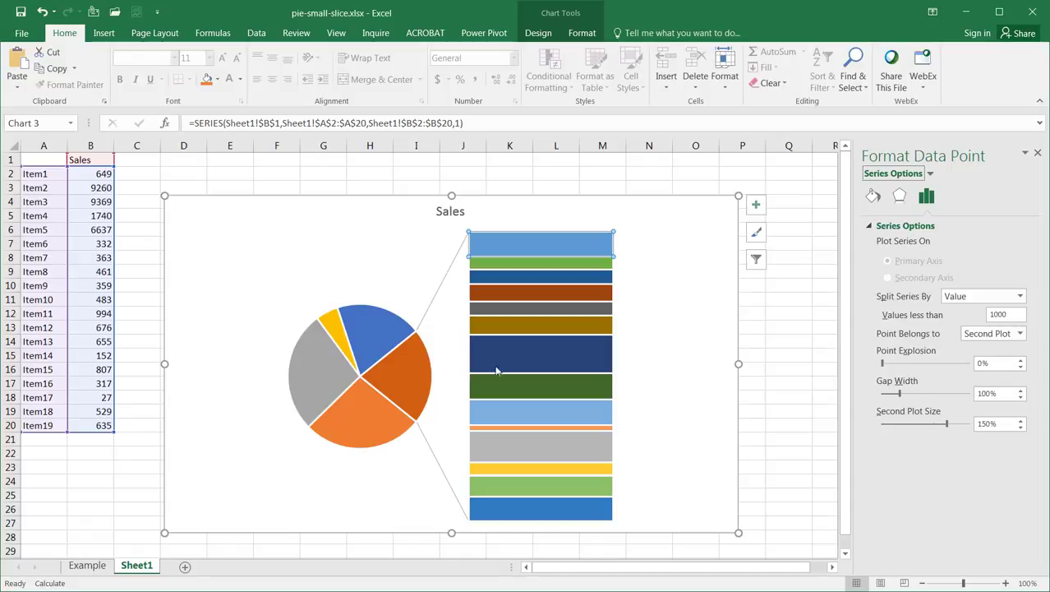
left_click_drag(901, 398, 924, 398)
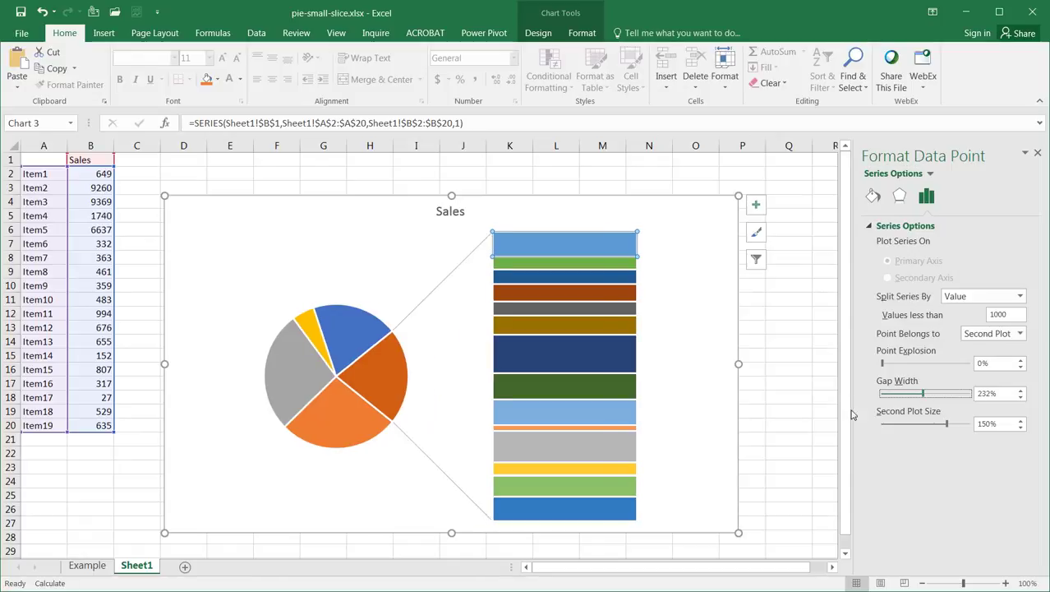
left_click(418, 415)
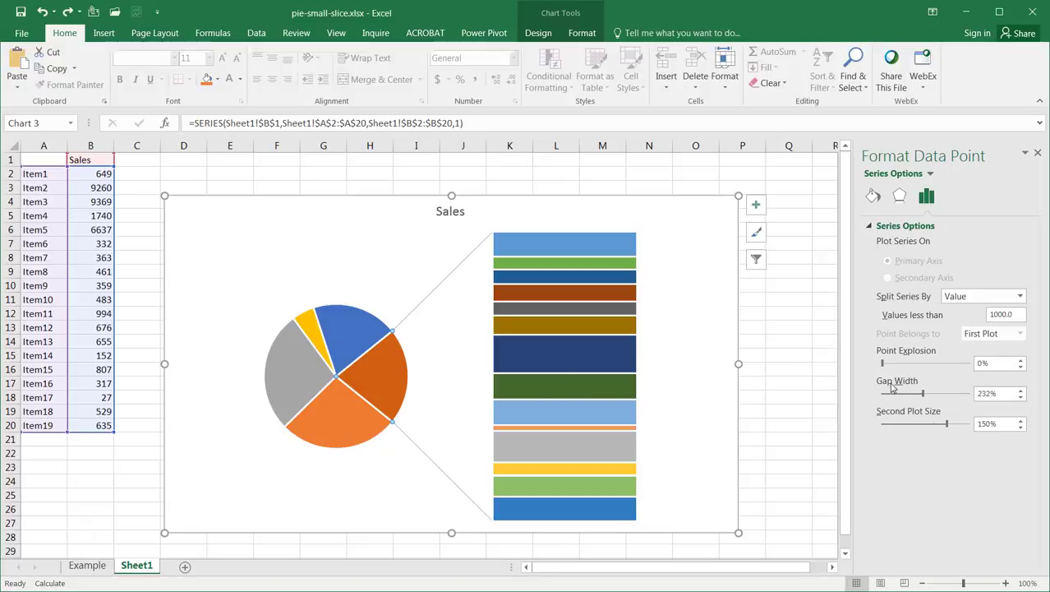
left_click(1020, 360)
left_click(1021, 360)
left_click(1021, 360)
left_click(1021, 360)
left_click(1021, 361)
left_click(1020, 361)
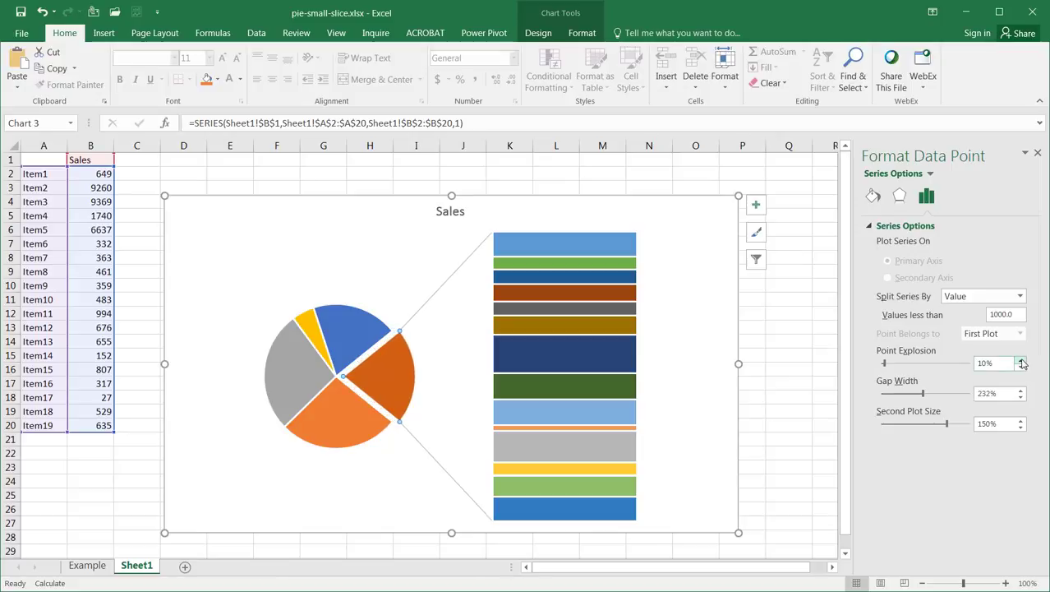
left_click(1021, 360)
left_click(1021, 360)
left_click(1021, 360)
left_click(1021, 361)
left_click(1021, 361)
left_click(1020, 361)
left_click(1021, 361)
left_click(1021, 361)
left_click(1020, 361)
left_click(1021, 361)
left_click(1021, 361)
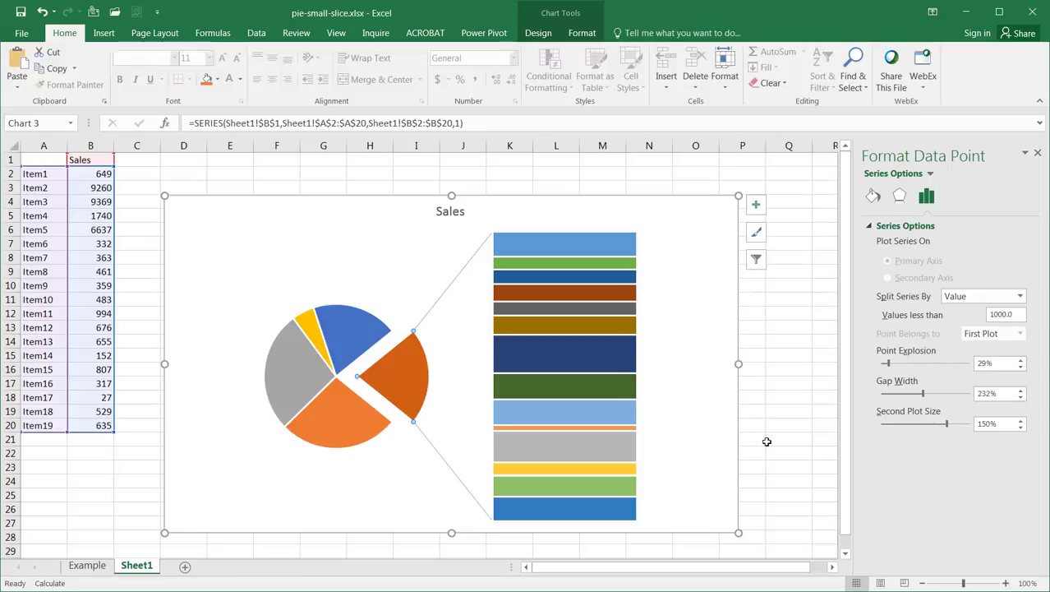
left_click(745, 427)
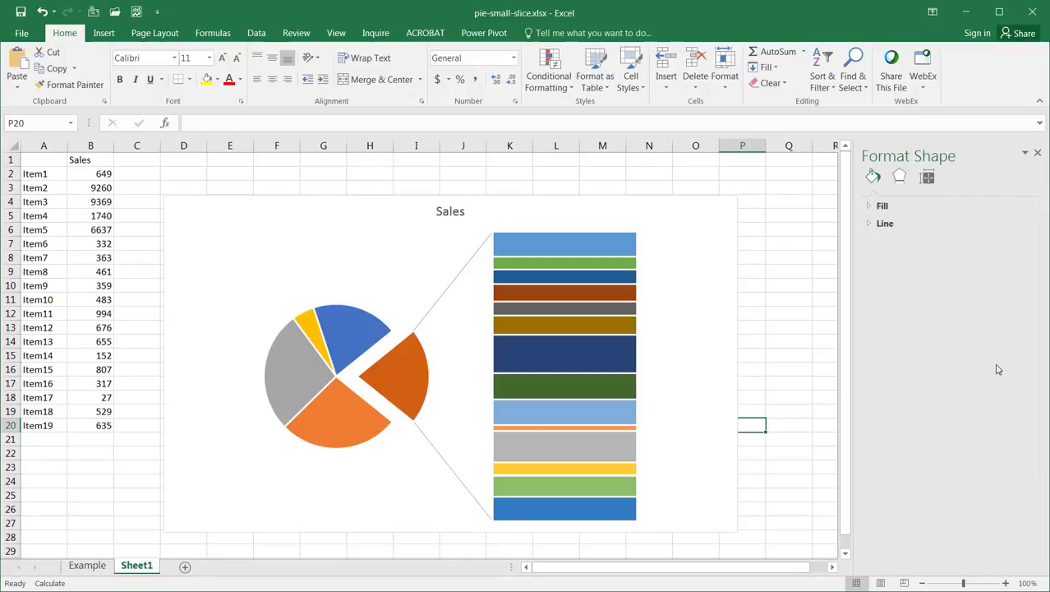
left_click(409, 393)
left_click(409, 393)
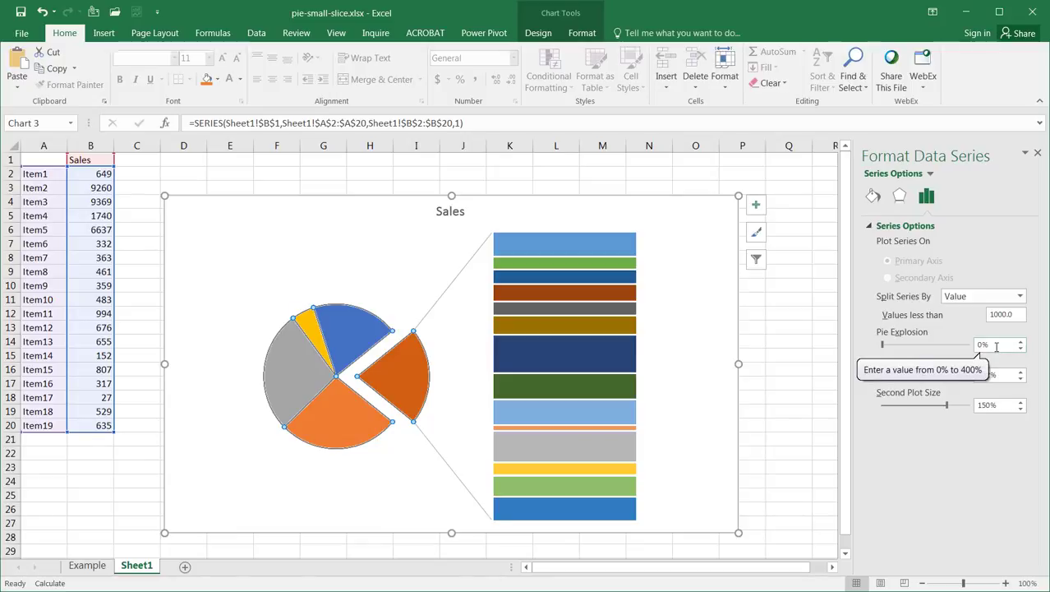
left_click_drag(996, 346, 966, 345)
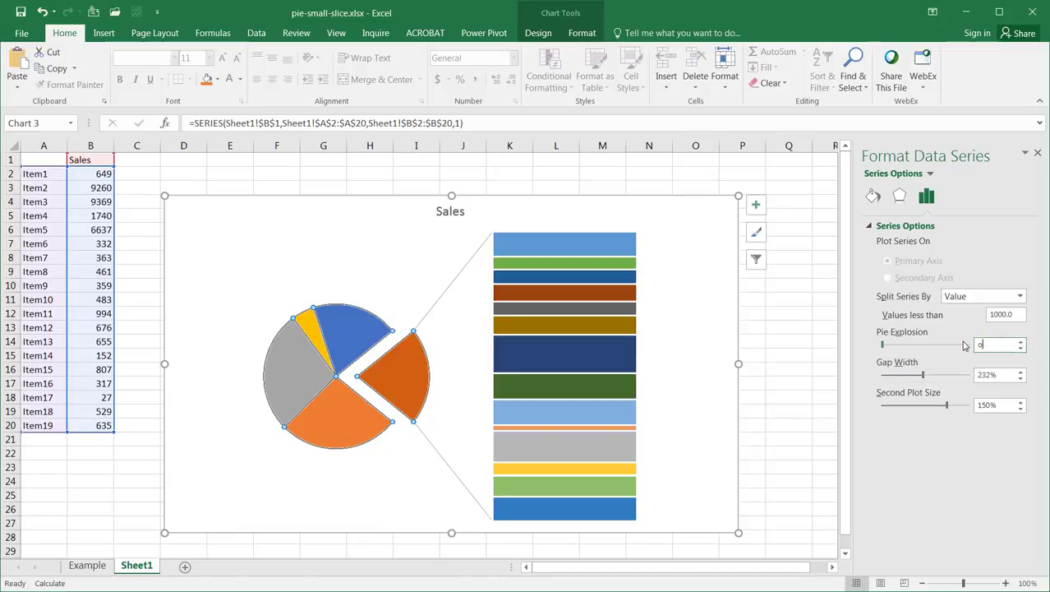
type("0")
left_click(392, 381)
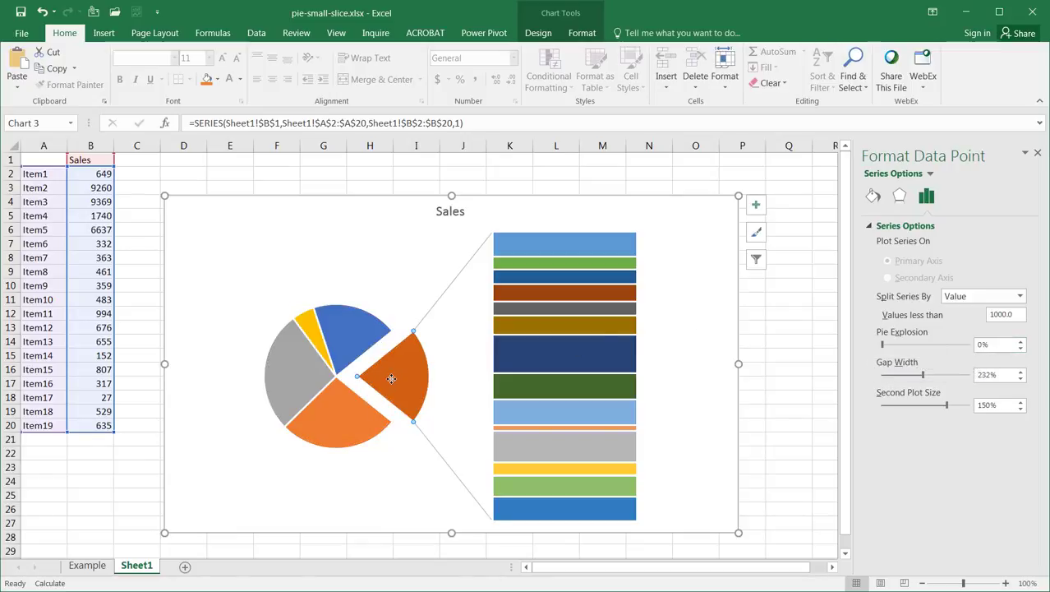
left_click_drag(1001, 363, 960, 364)
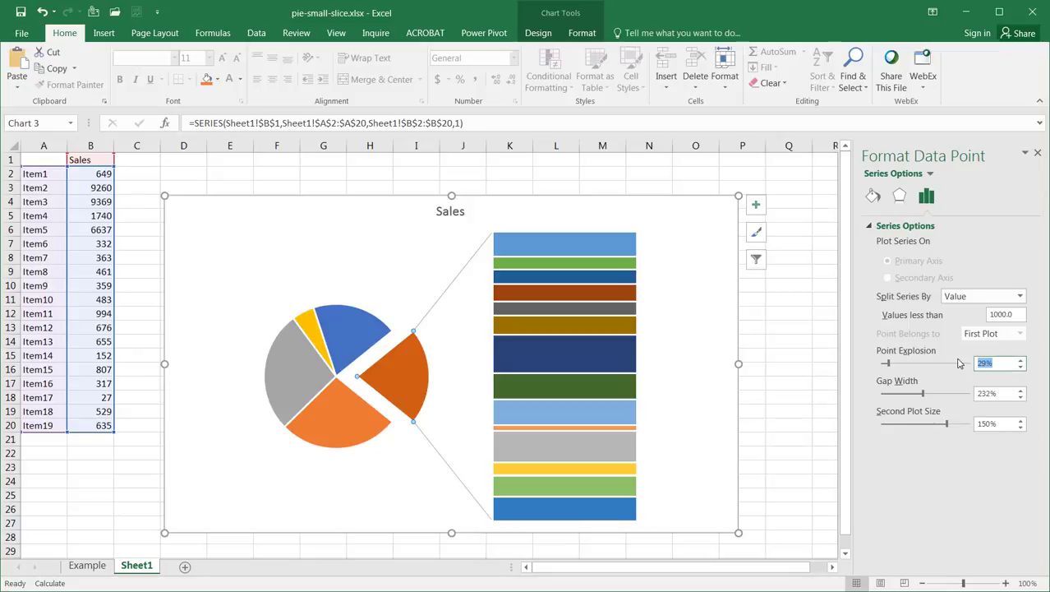
type("0")
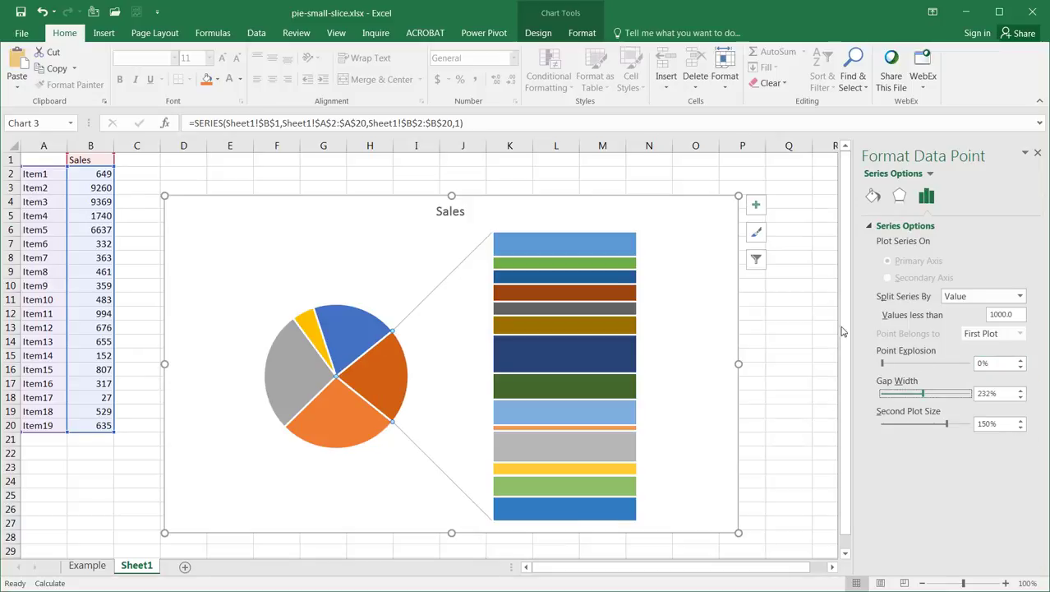
left_click(809, 310)
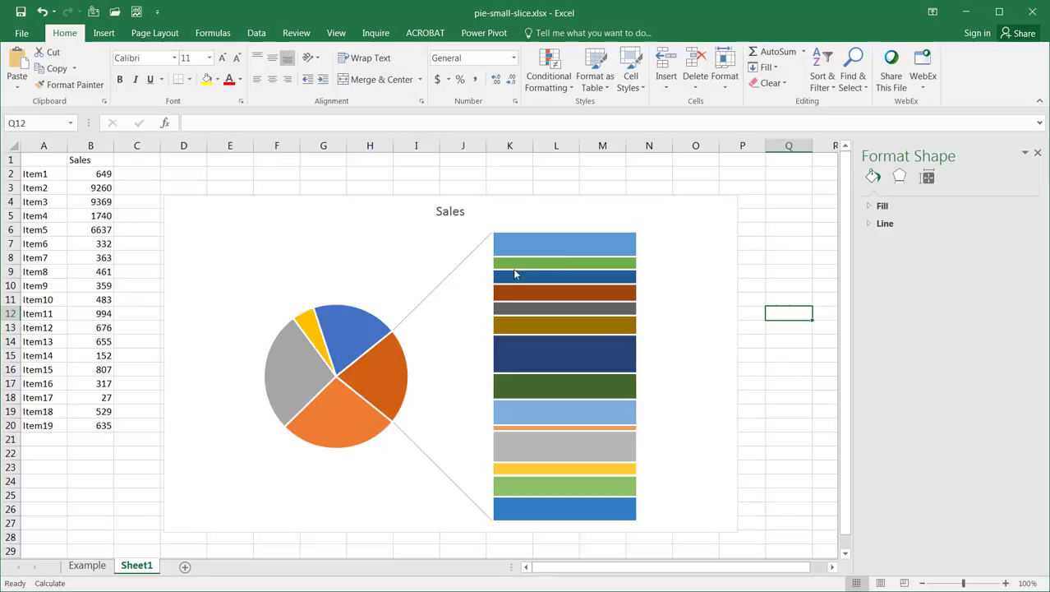
Add data labels to the pie series from its right-click menu.
left_click(378, 381)
right_click(378, 381)
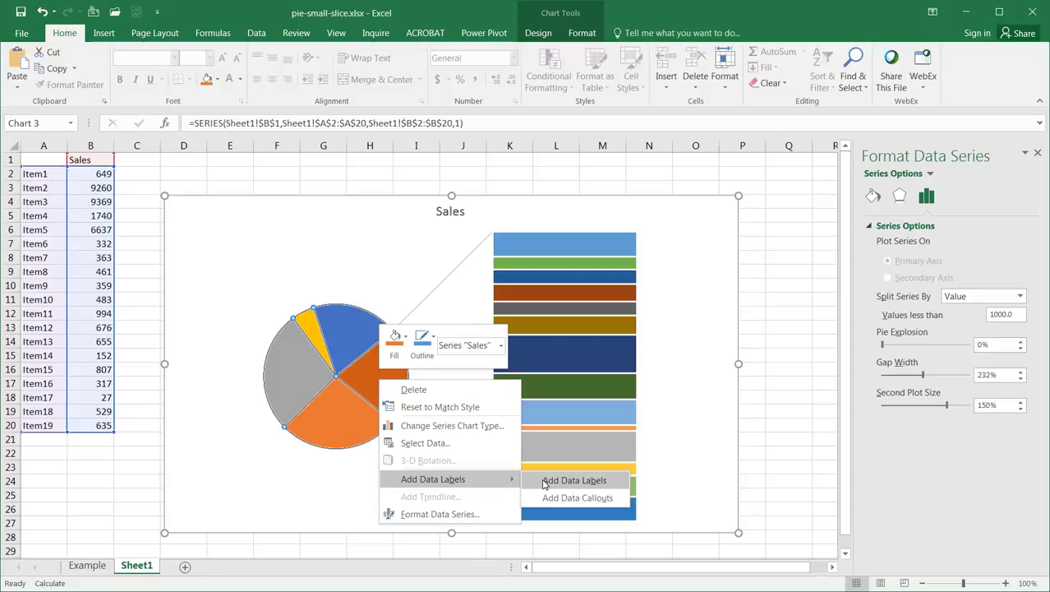
left_click(541, 481)
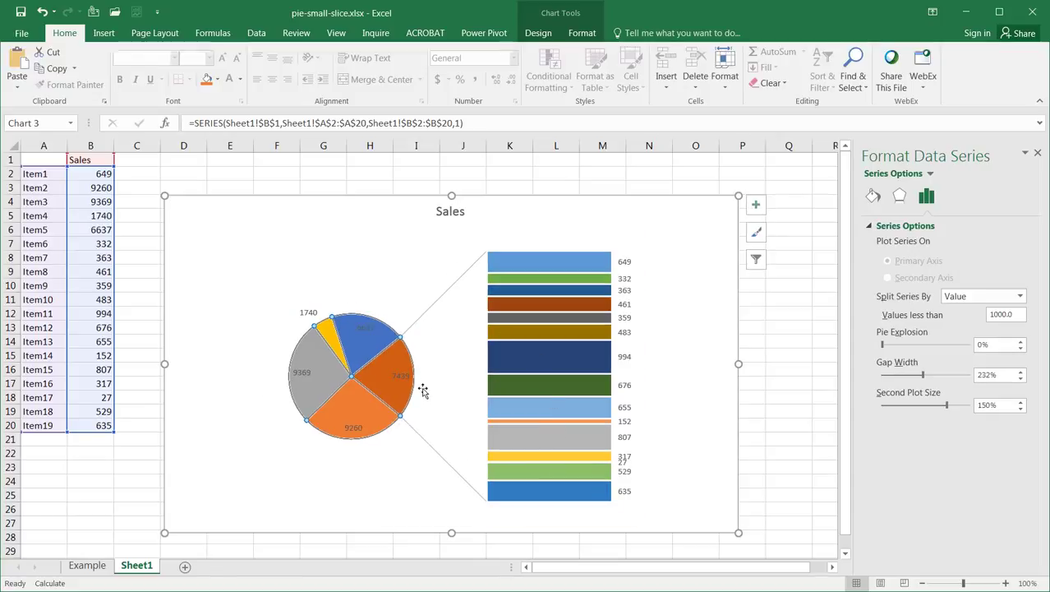
left_click(376, 477)
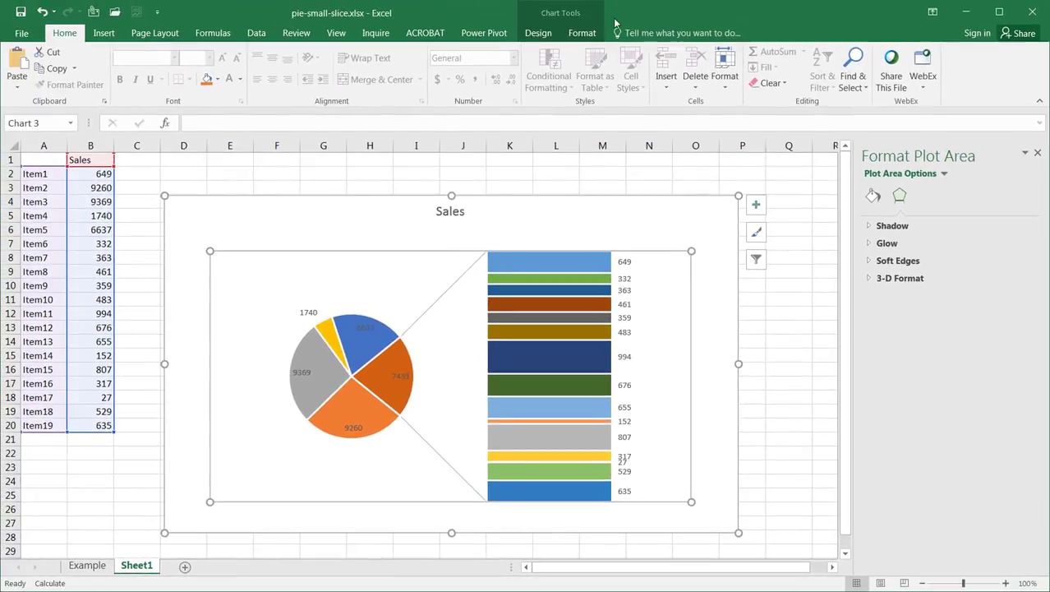
left_click(580, 36)
Apply the dark grey chart style and delete the Item1–Item19 legend.
left_click(549, 37)
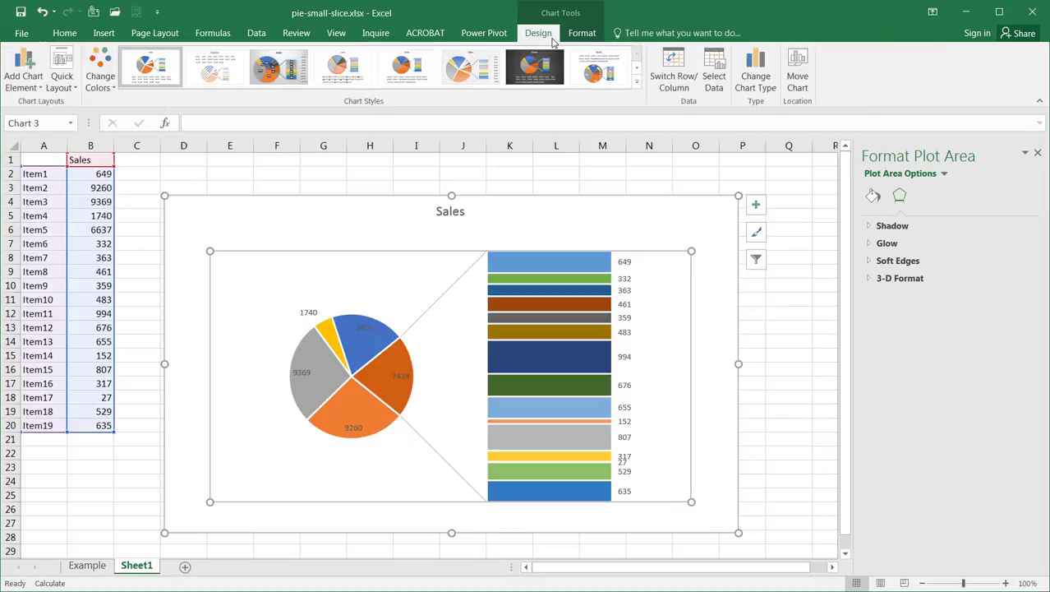
left_click(532, 74)
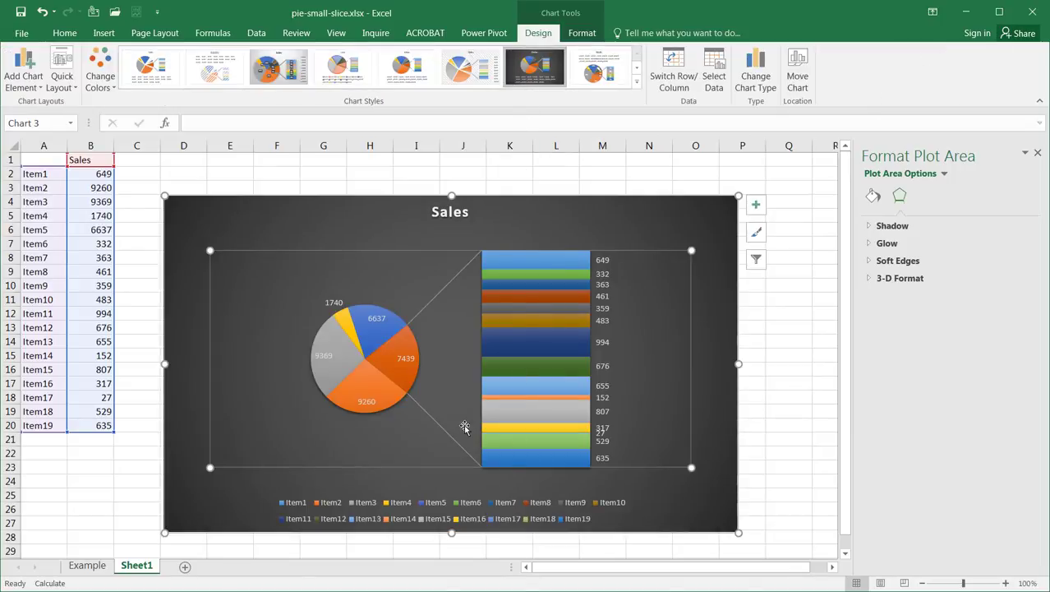
left_click(472, 506)
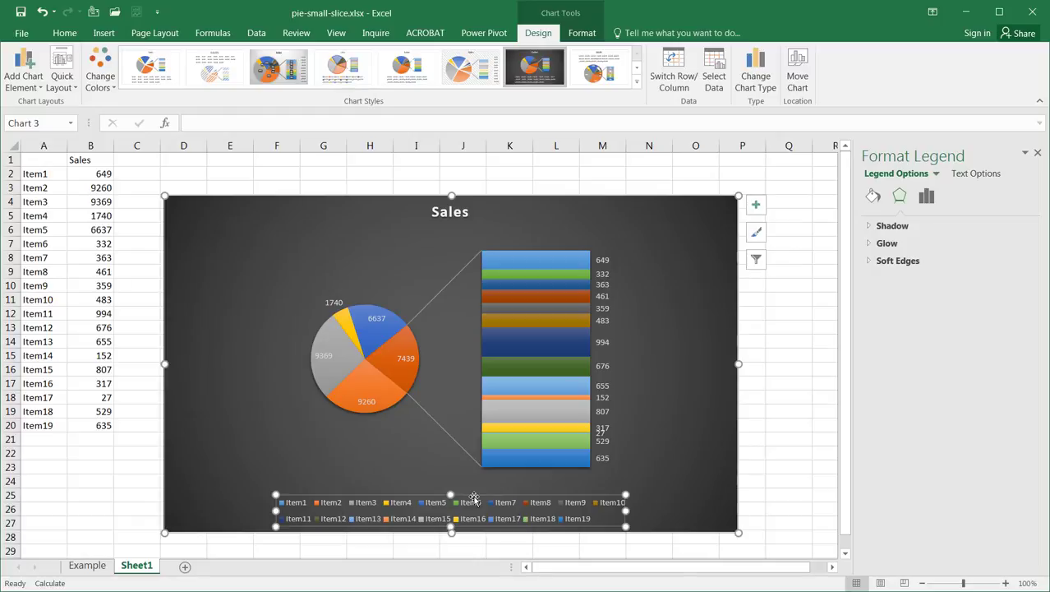
key("Delete")
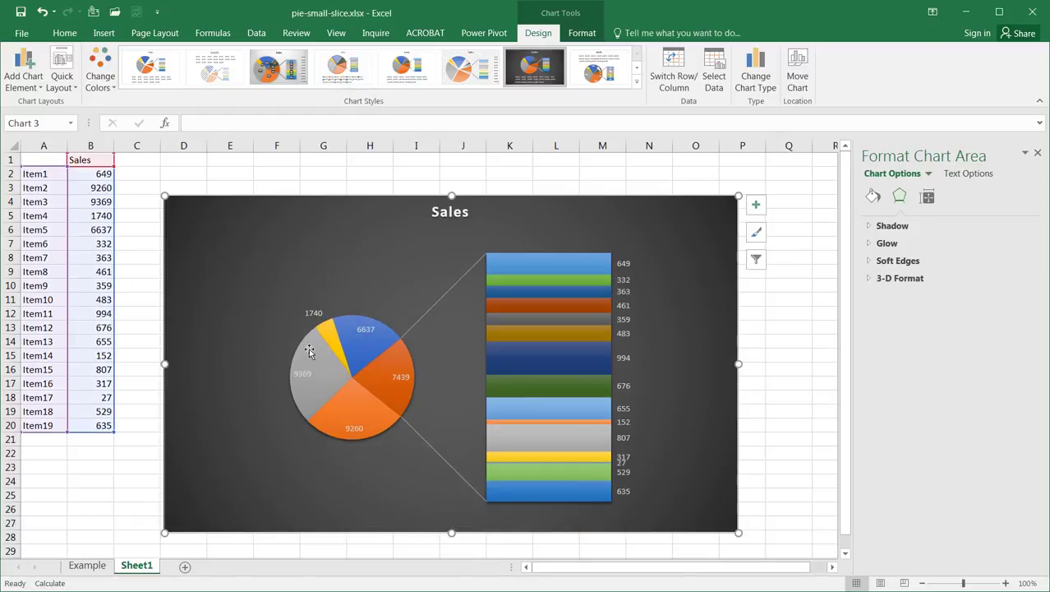
Position all of the pie's data labels at Outside End.
left_click(301, 374)
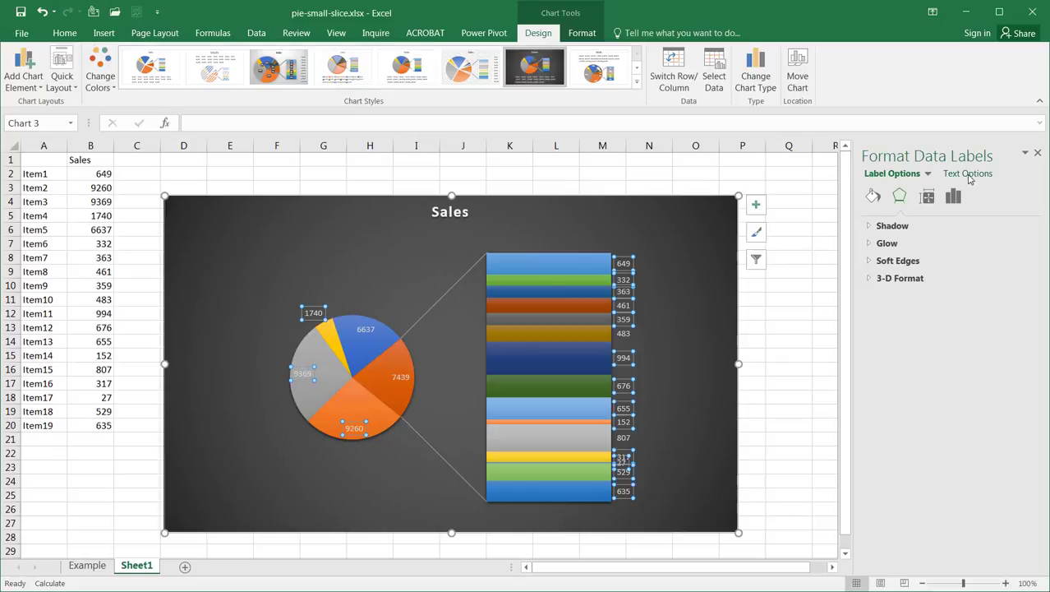
left_click(953, 197)
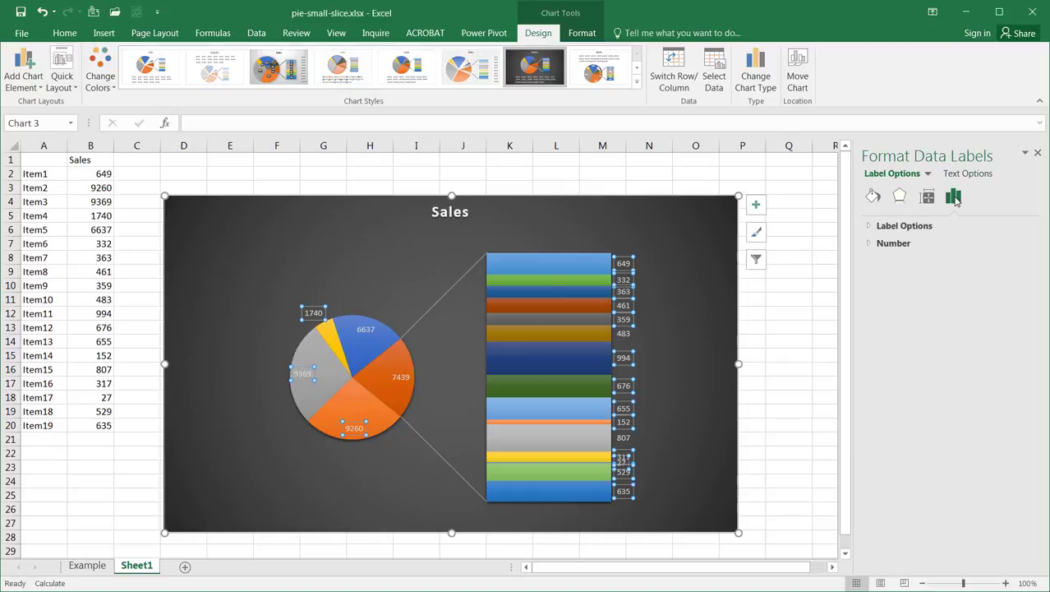
left_click(876, 225)
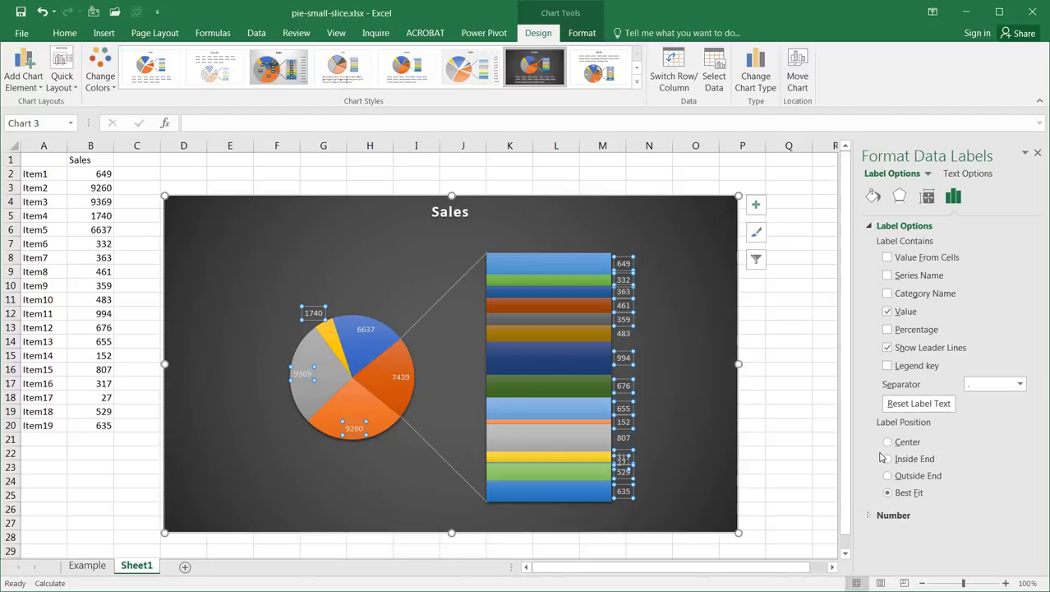
left_click(888, 477)
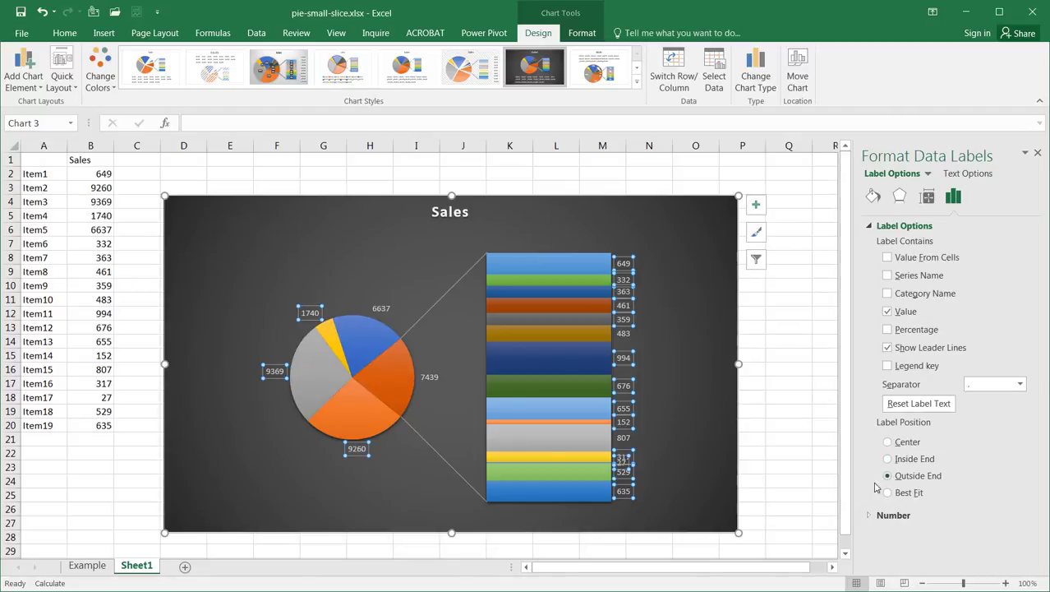
left_click(424, 475)
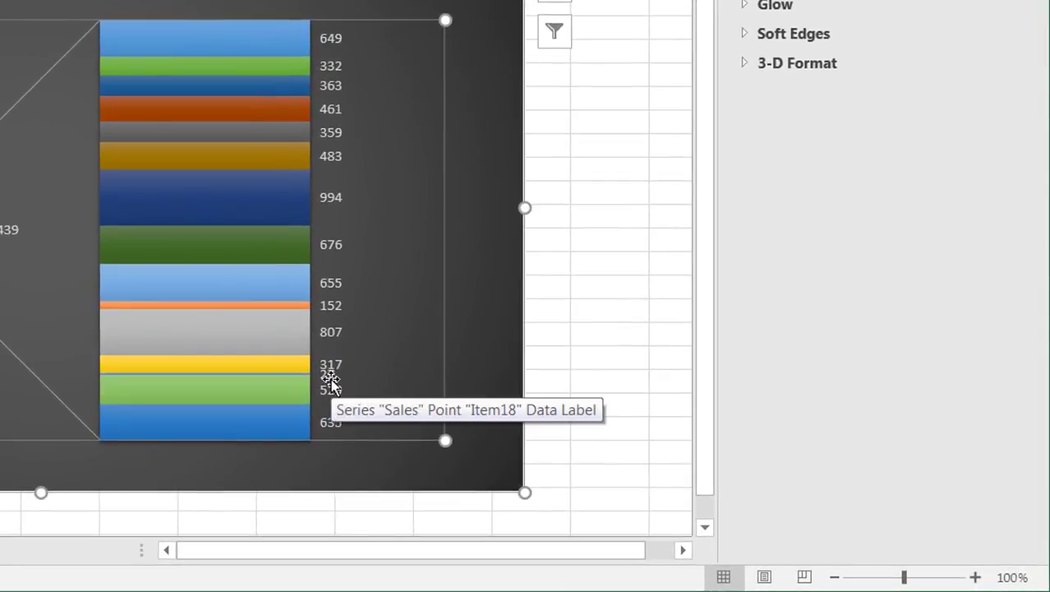
Drag the 317 data label up and right, away from the 27 label.
left_click(621, 464)
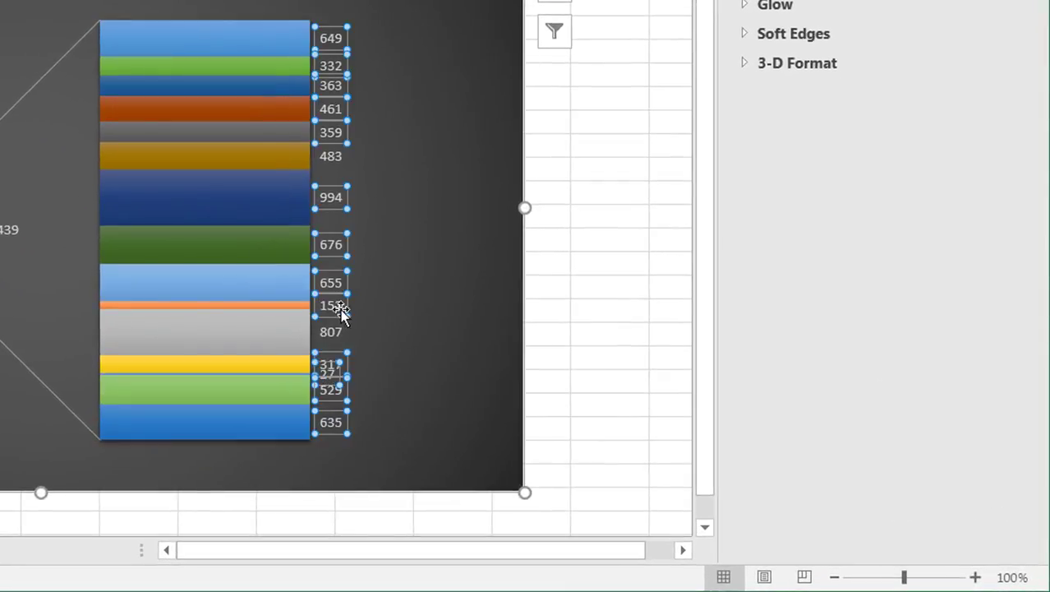
left_click(375, 353)
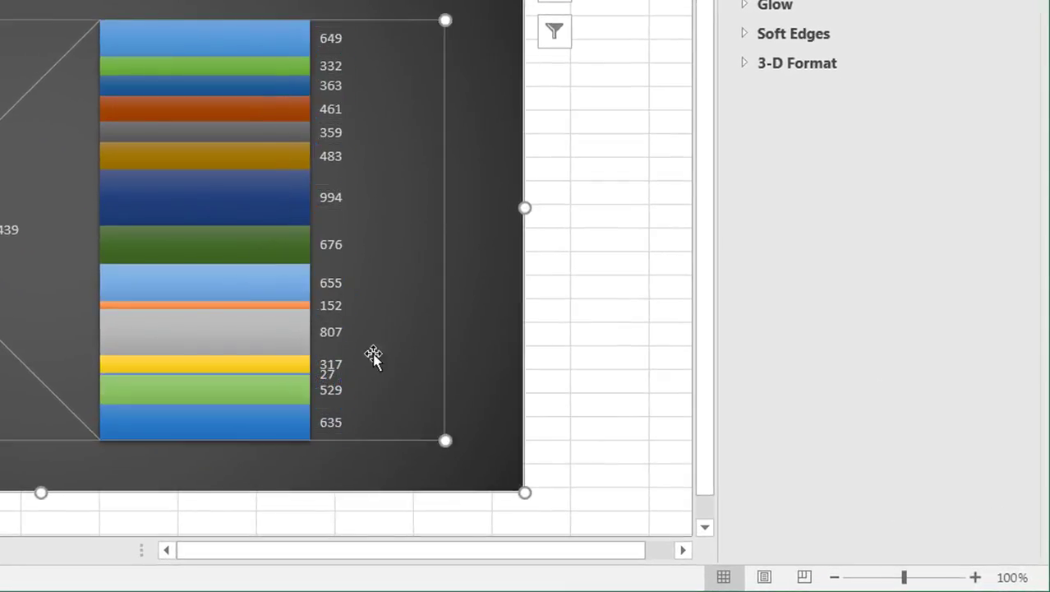
left_click(331, 376)
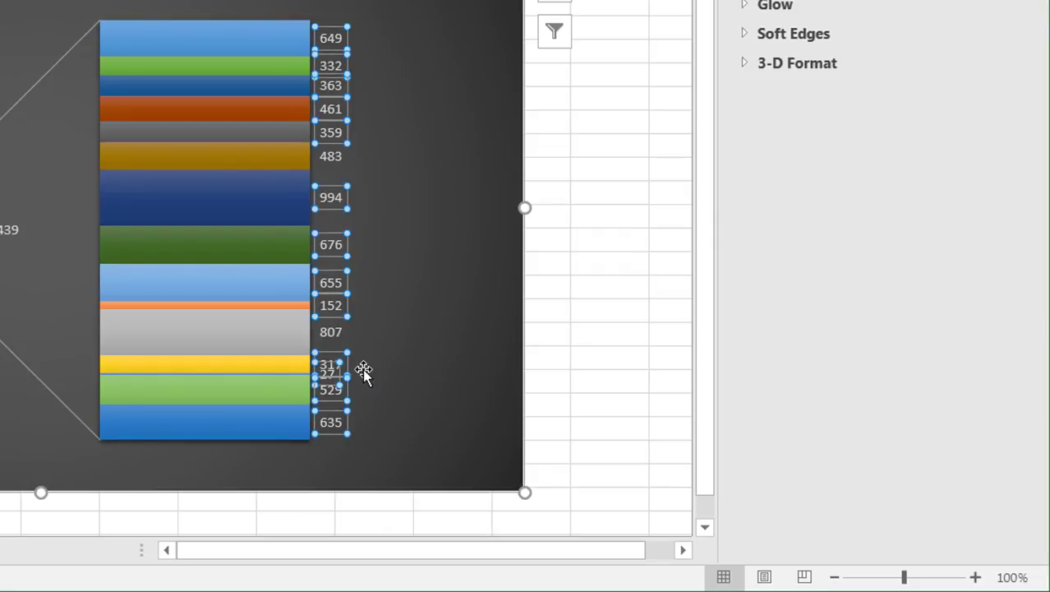
left_click(330, 365)
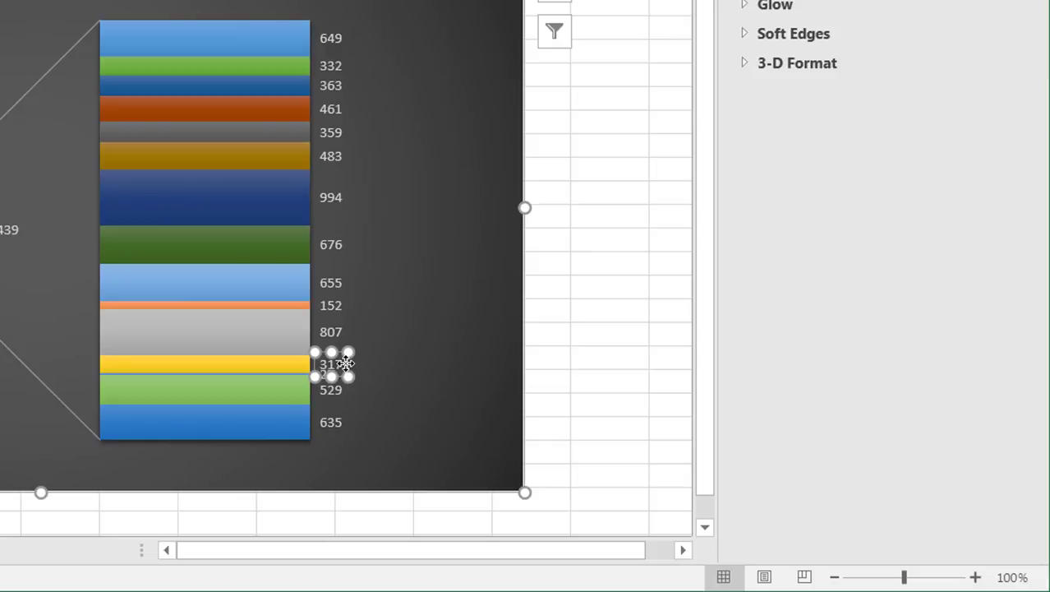
left_click_drag(345, 364, 386, 354)
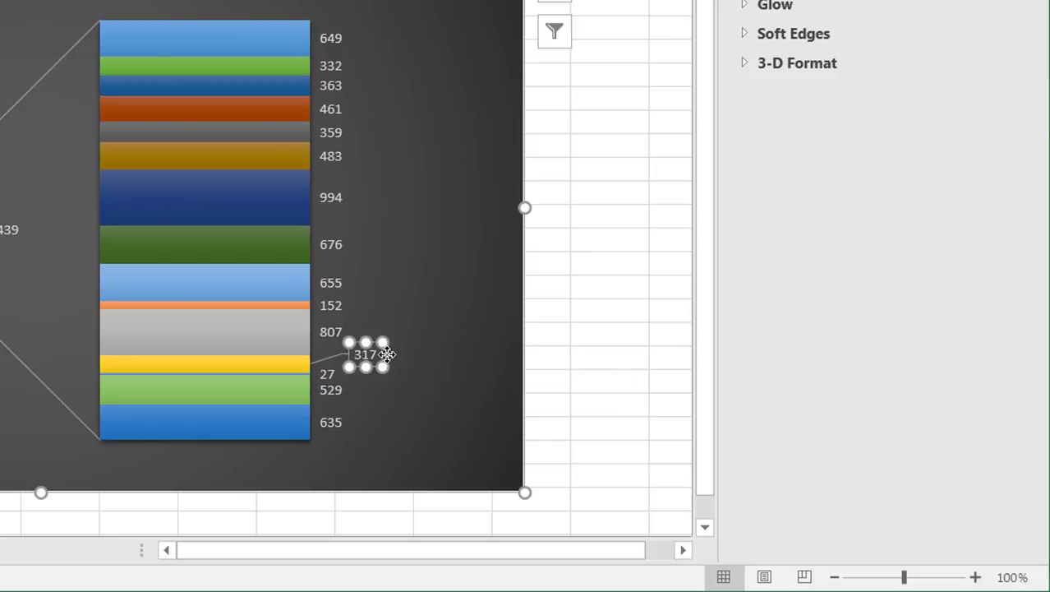
Drag the 27 data label down beside its bar, clear of 529, with a leader line.
left_click(328, 376)
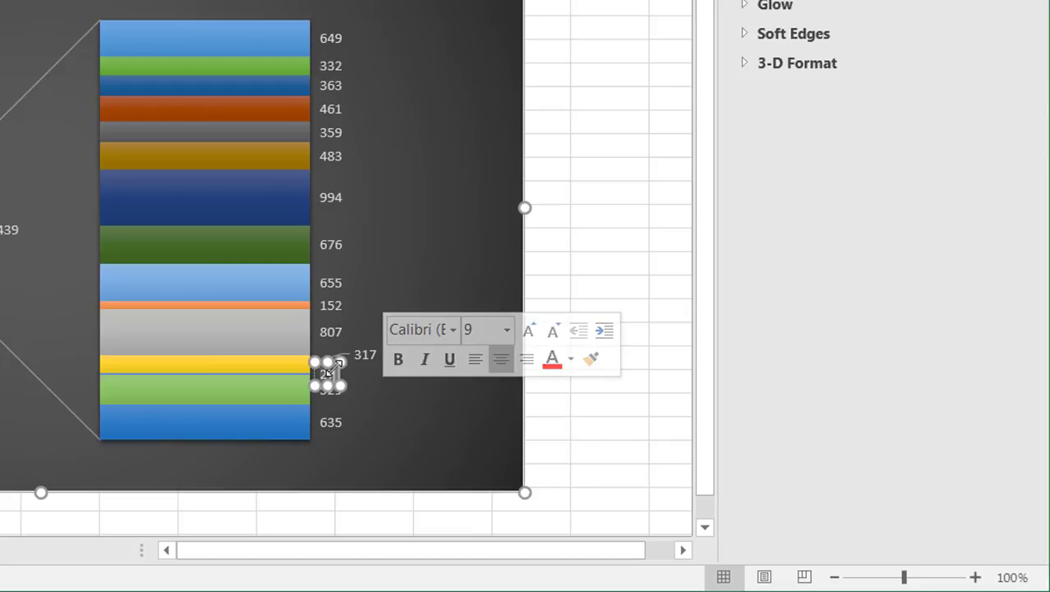
left_click(333, 374)
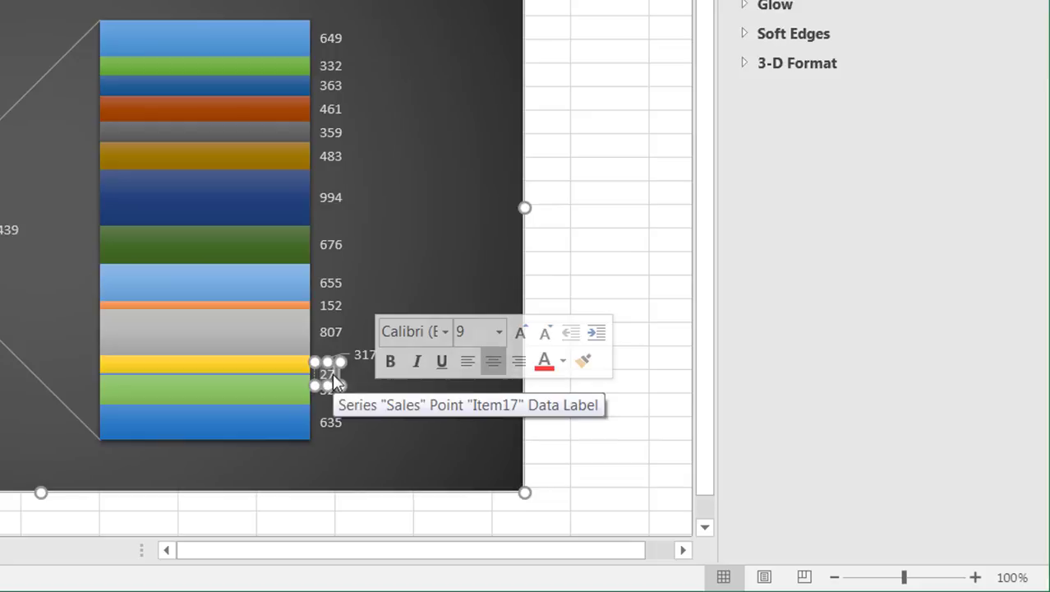
left_click_drag(337, 373, 382, 392)
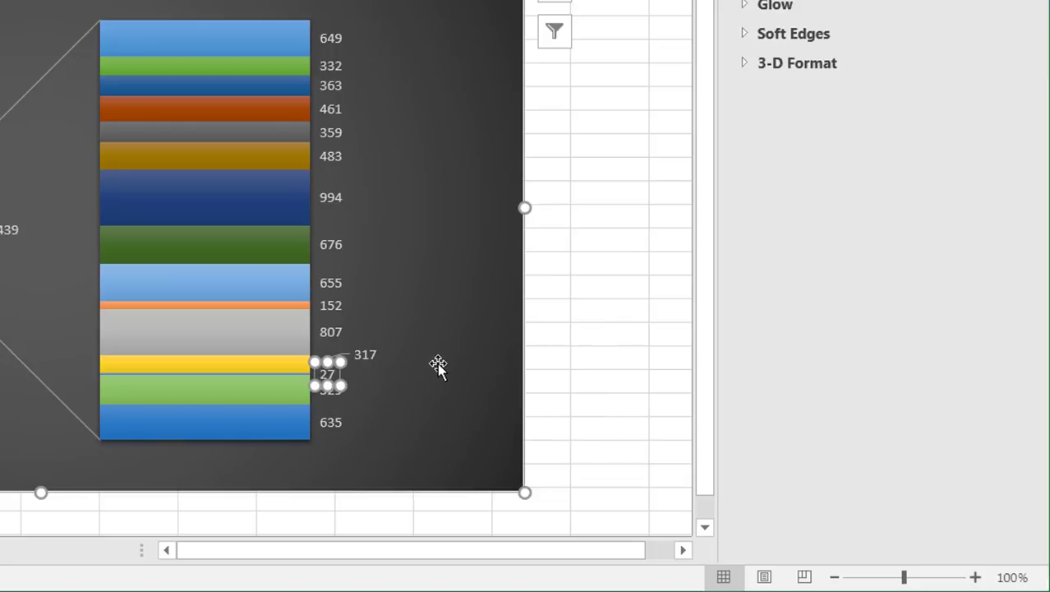
left_click(440, 347)
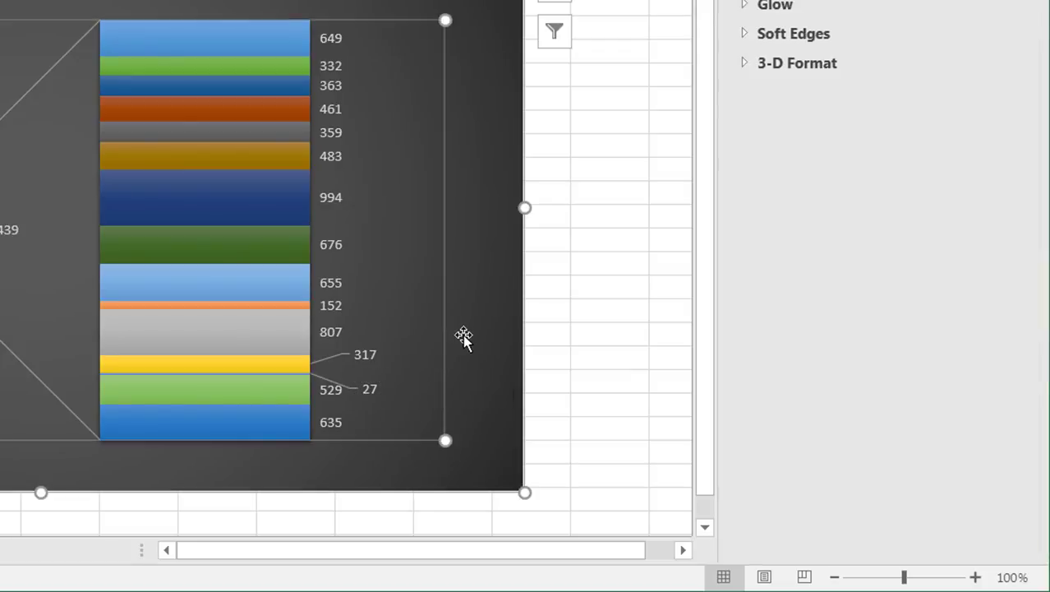
left_click(464, 335)
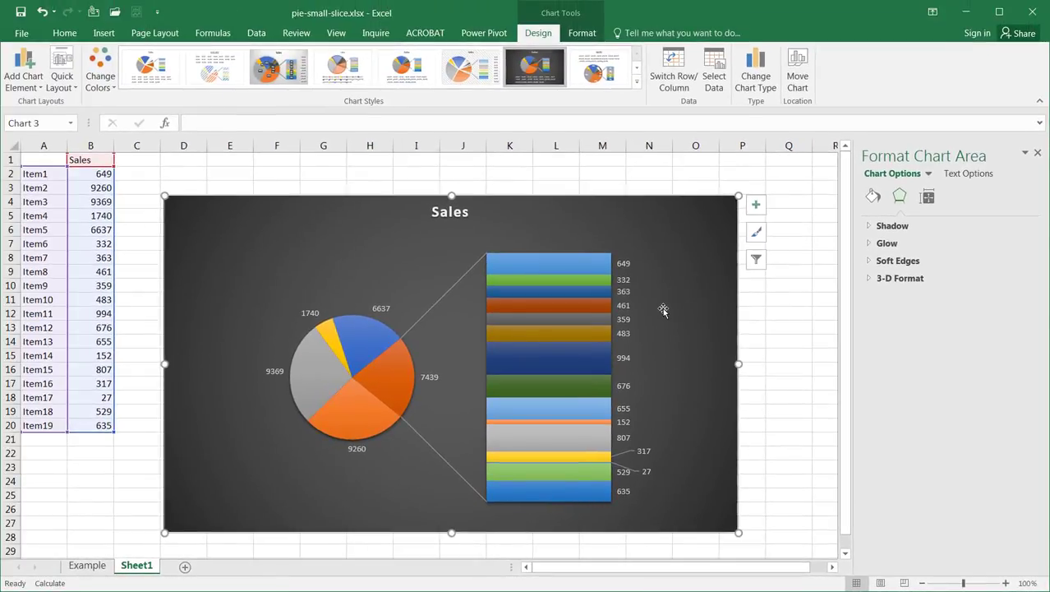
Add Percentage to all data labels alongside Value, keeping the Outside End position.
left_click(644, 454)
left_click(644, 451)
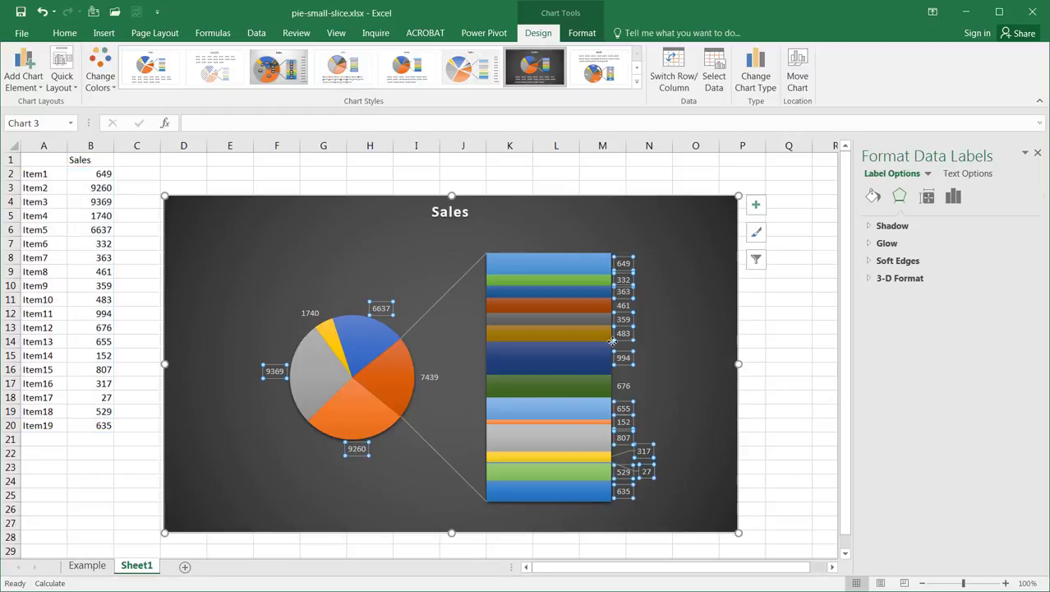
left_click(953, 195)
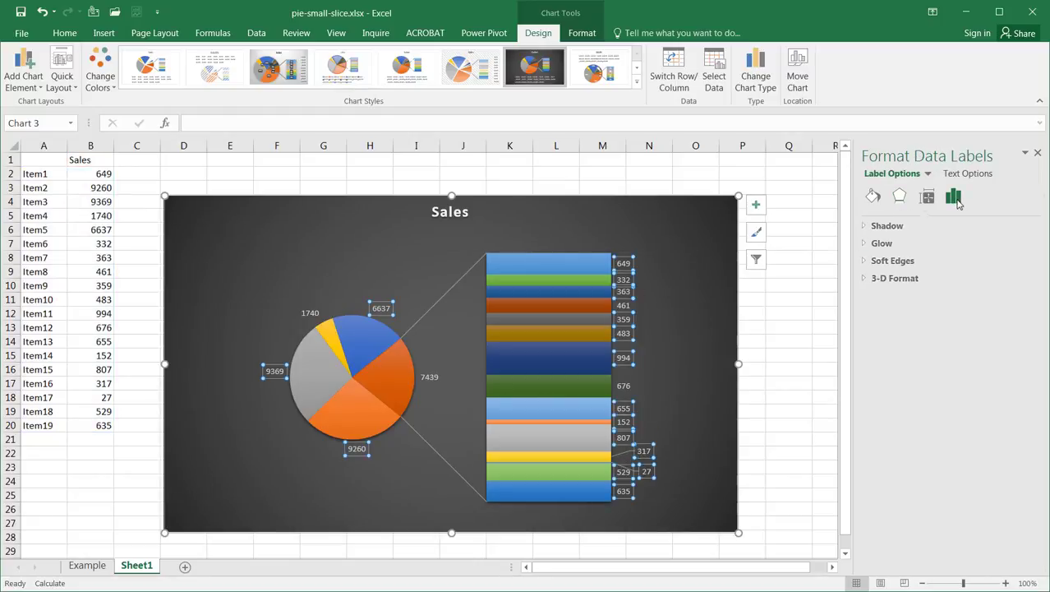
left_click(871, 230)
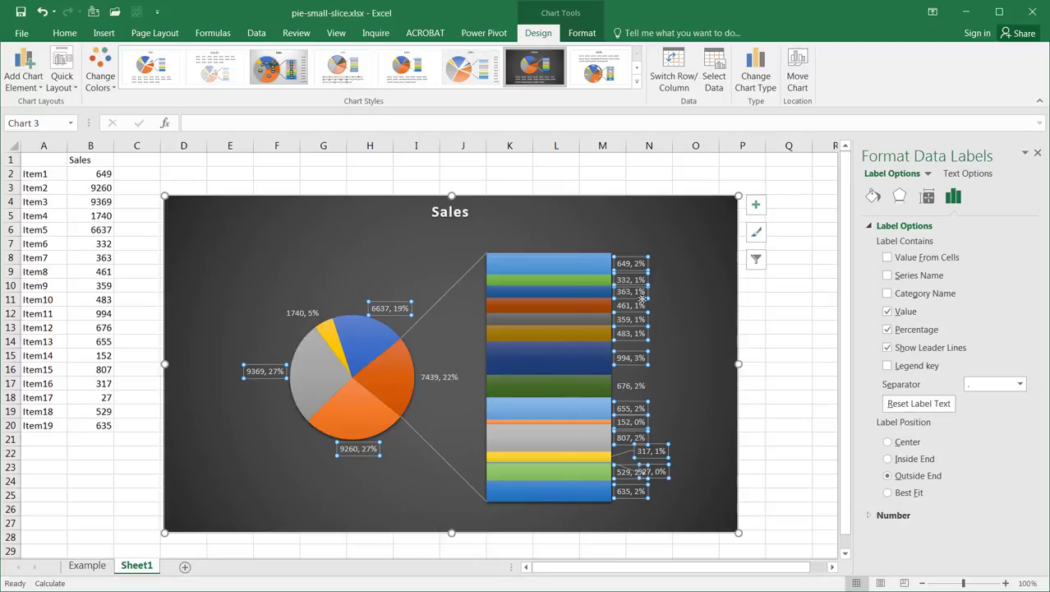
Move the 27, 0% label up and right, clear of 529, on a leader line.
left_click(646, 263)
left_click(633, 281)
left_click(635, 320)
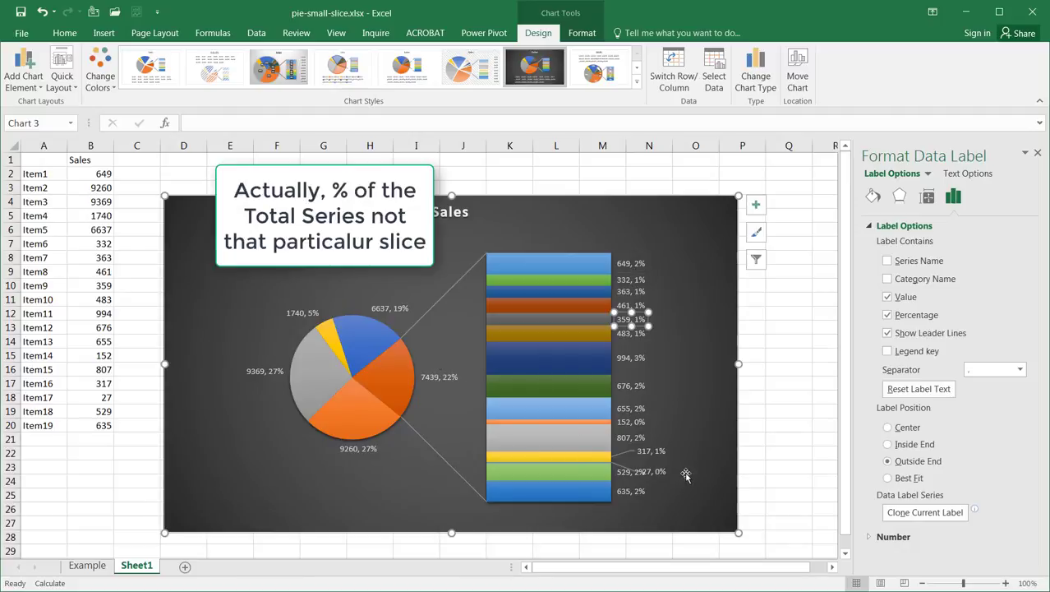
left_click(660, 471)
left_click_drag(662, 466, 695, 454)
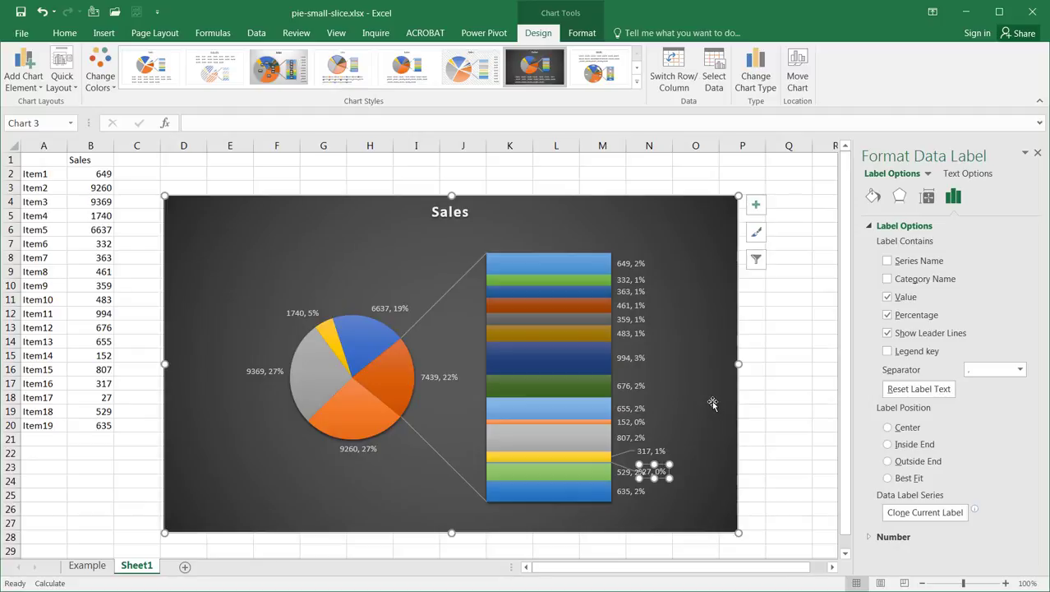
left_click(697, 450)
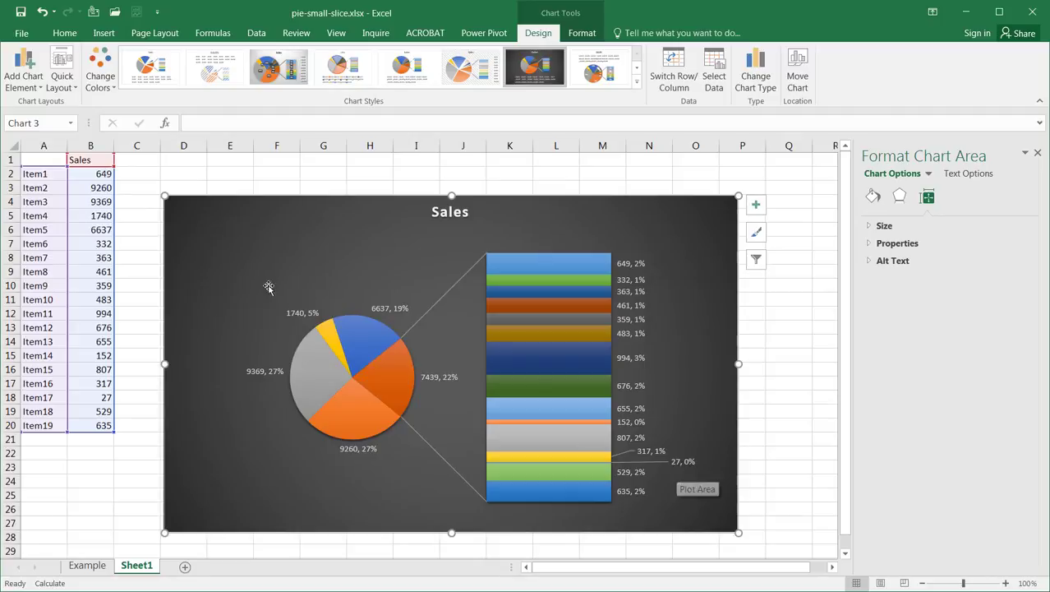
Check the slice and bar values, then bring up Change Chart Type on the Design tab.
mouse_move(323, 351)
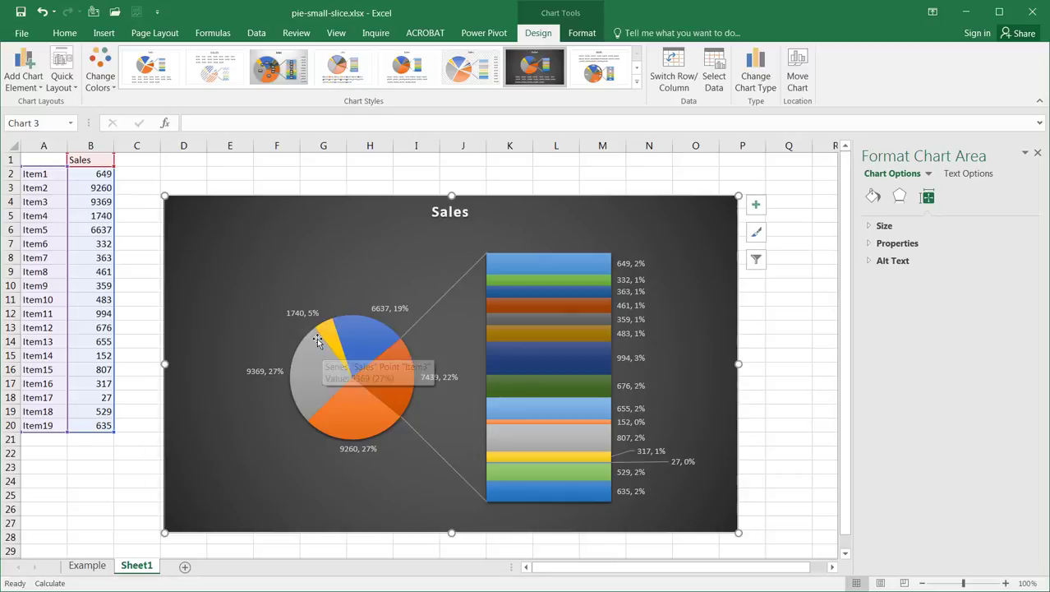
mouse_move(382, 360)
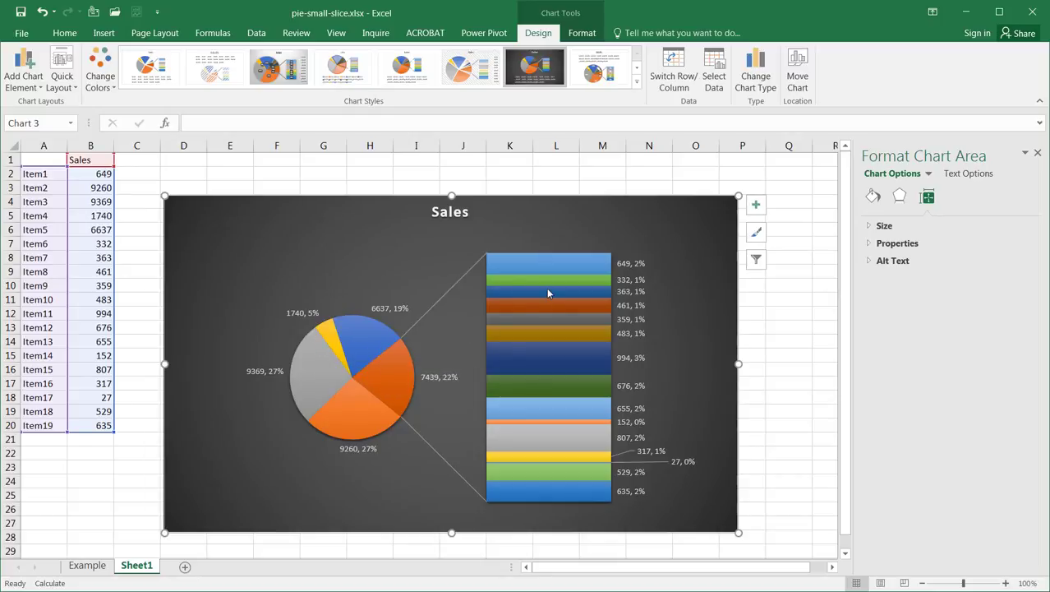
mouse_move(548, 292)
left_click(756, 70)
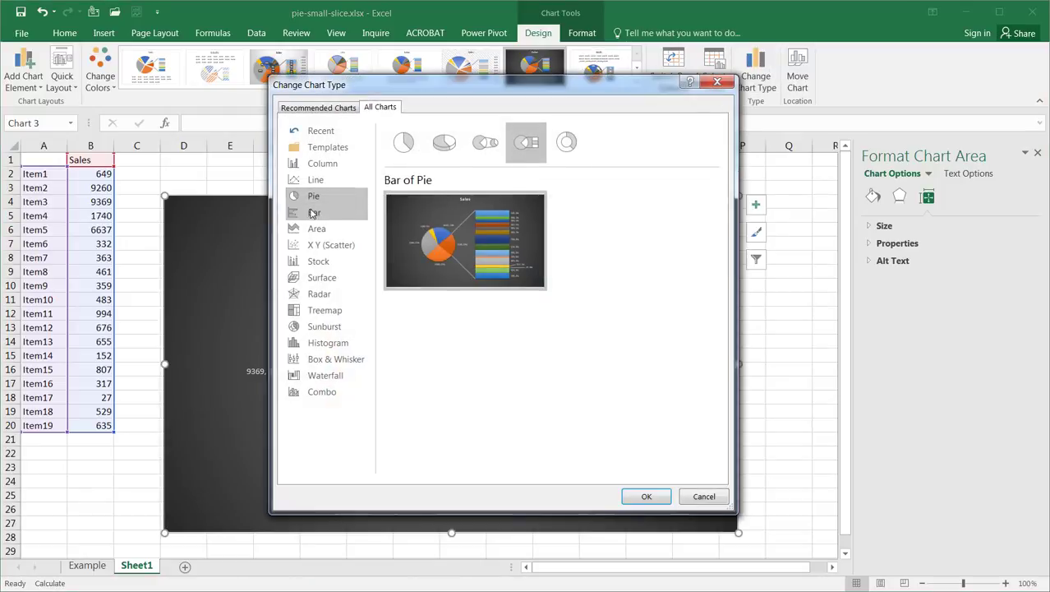
Switch the Sales chart to Pie of Pie and select its pie series for formatting.
left_click(483, 152)
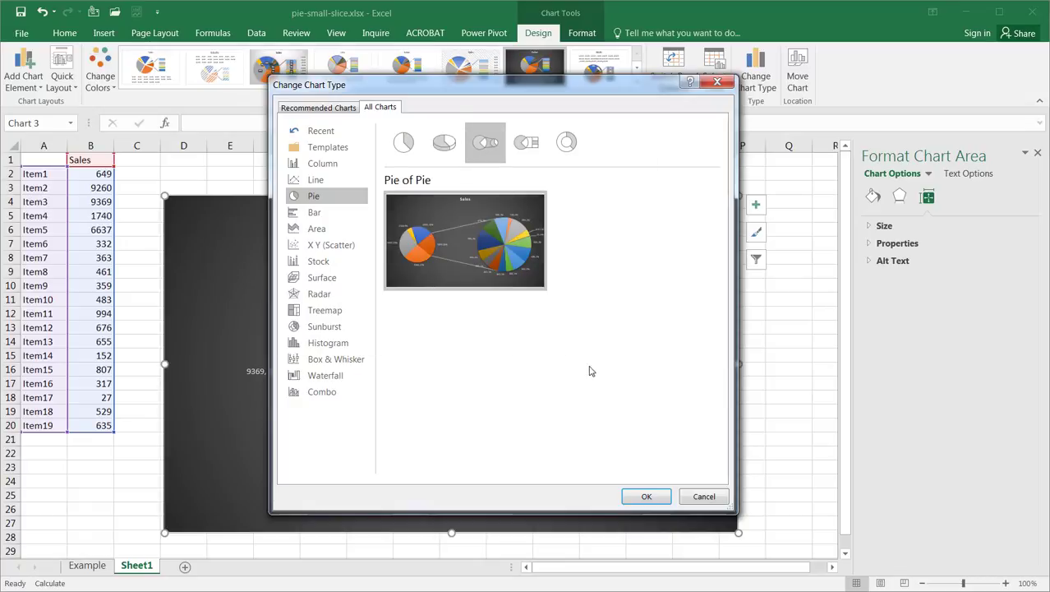
left_click(646, 498)
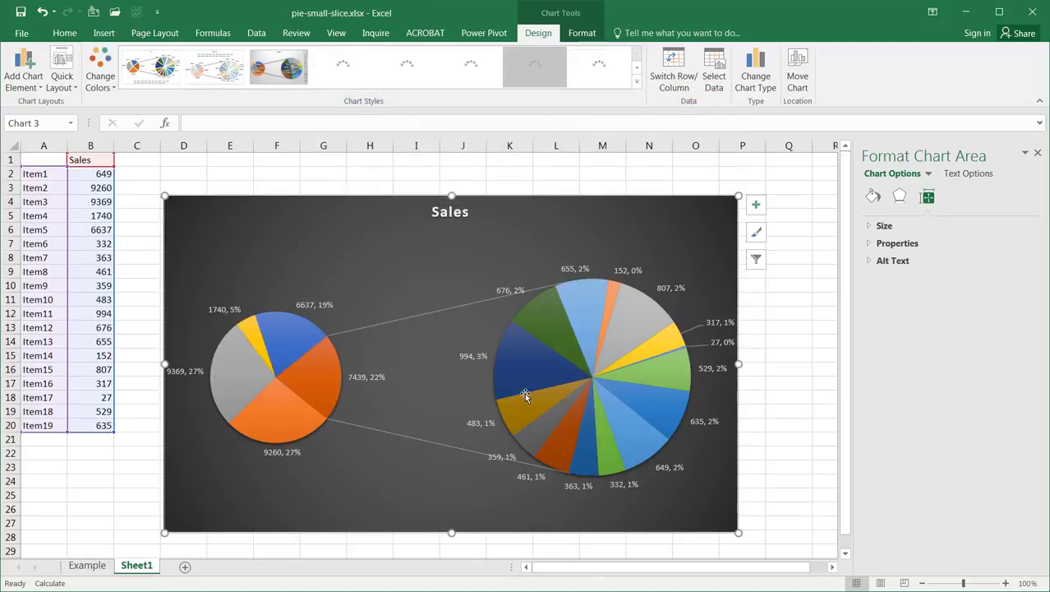
mouse_move(555, 381)
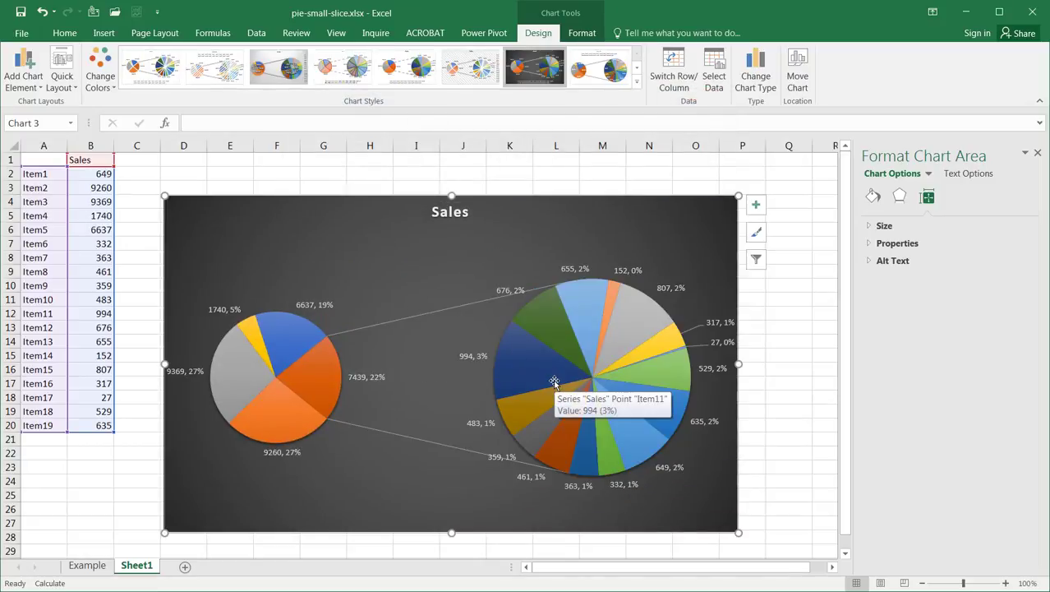
left_click(523, 354)
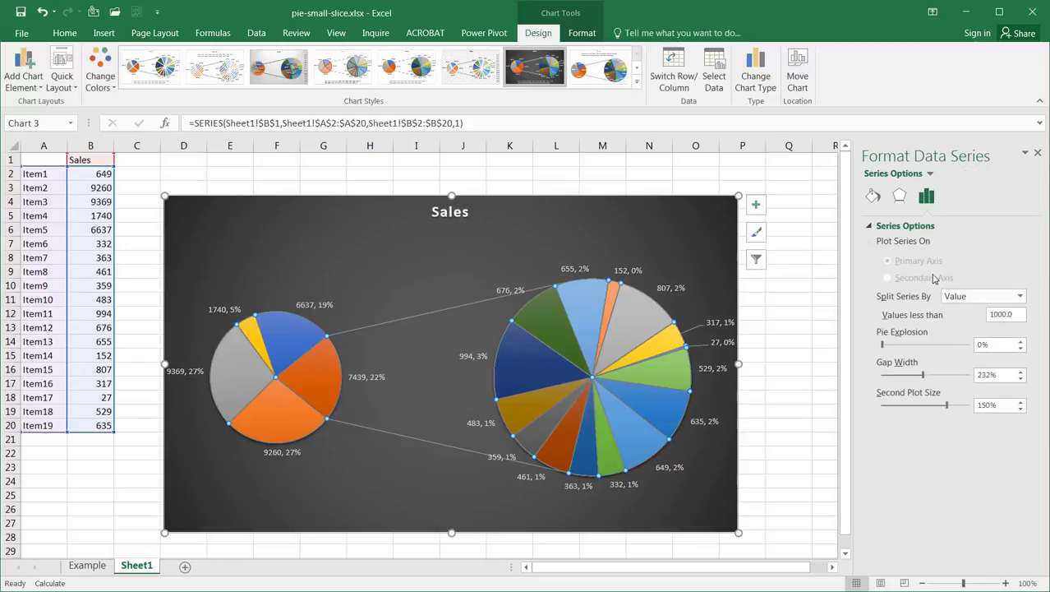